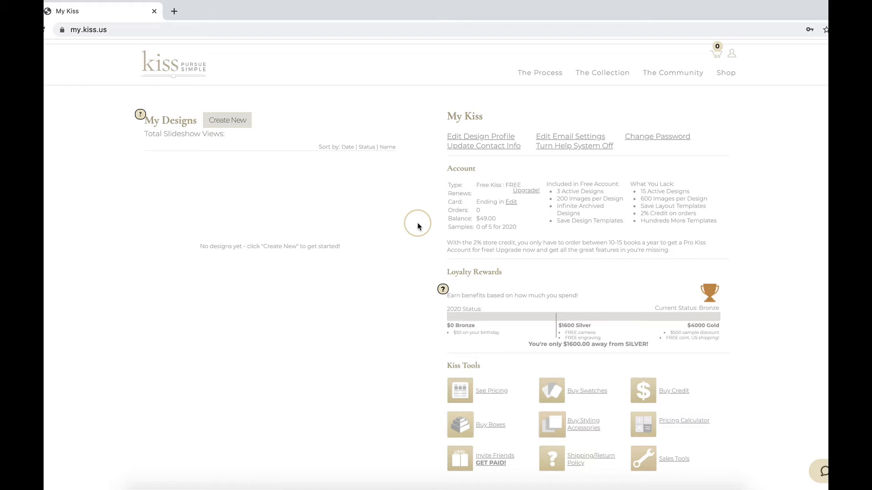
Step: Create a new design named "Sample Album" to be built from scratch rather than from finished spreads
{"action": "left_click", "coordinate": [241, 123]}
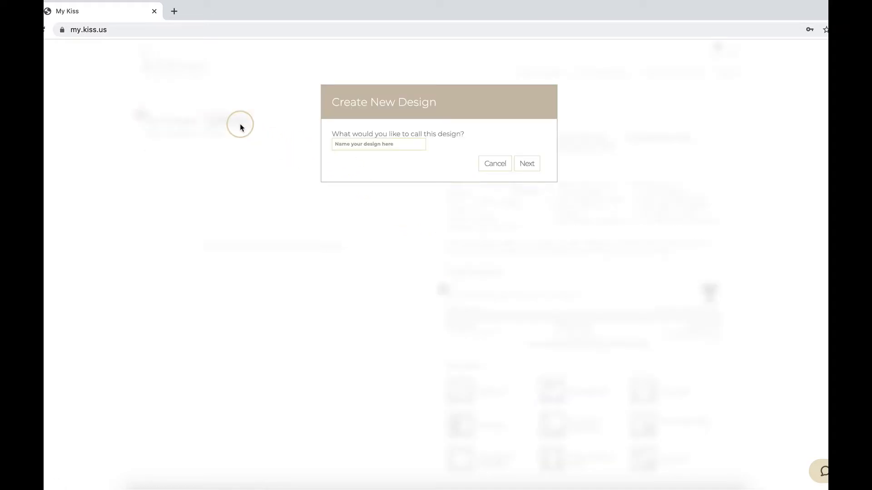
{"action": "left_click", "coordinate": [345, 144]}
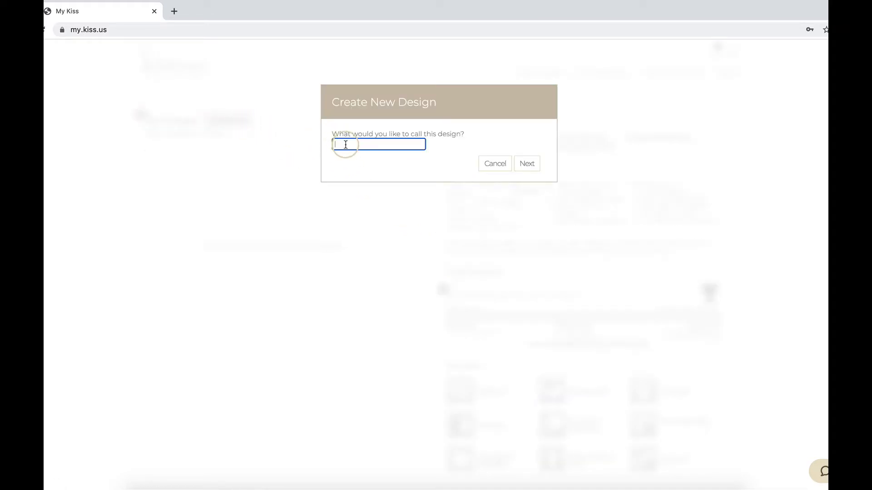
{"action": "type", "text": "Sample A"}
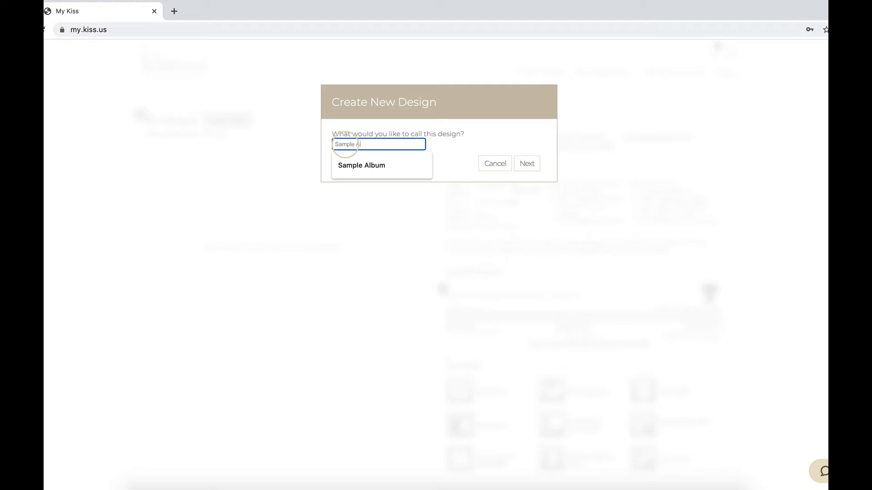
{"action": "type", "text": "lbum"}
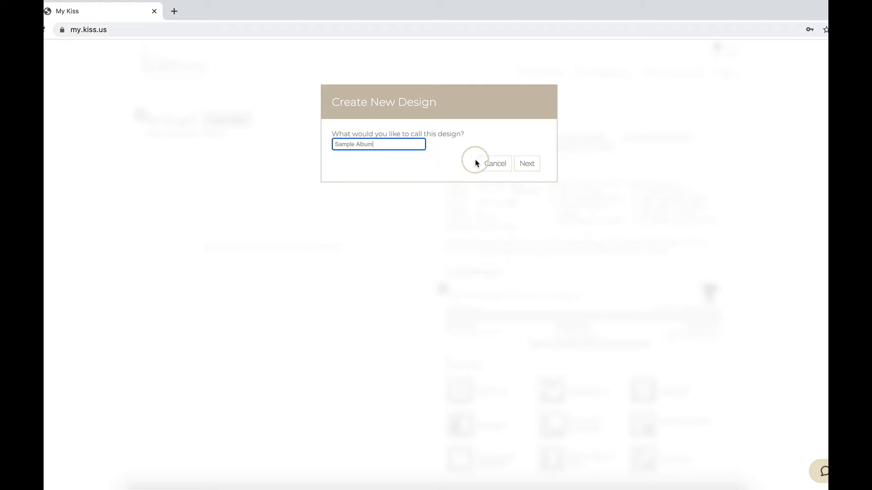
{"action": "left_click", "coordinate": [523, 163]}
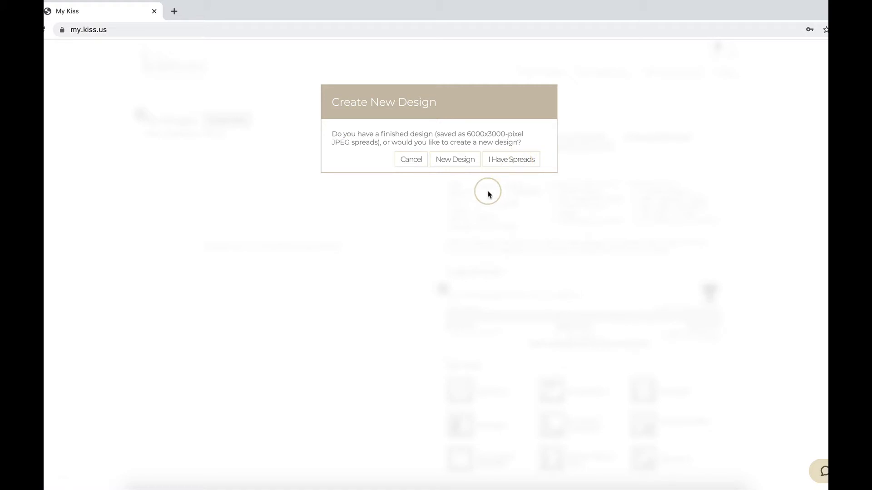
{"action": "left_click", "coordinate": [459, 162]}
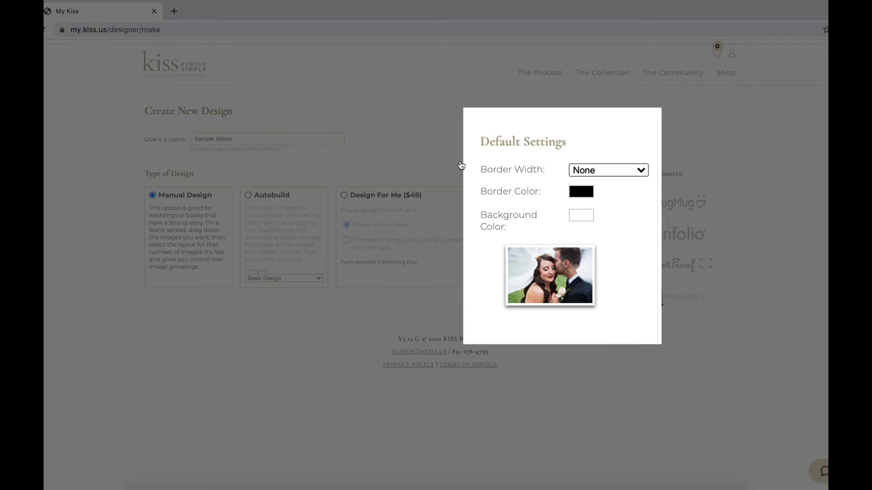
Step: Keep the default border width at None and choose the hard drive as the image source
{"action": "left_click", "coordinate": [628, 170]}
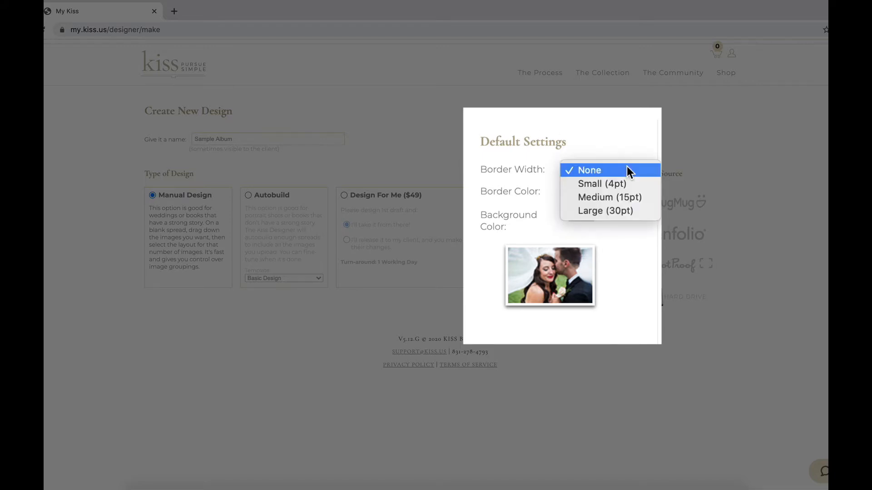
{"action": "left_click", "coordinate": [627, 167]}
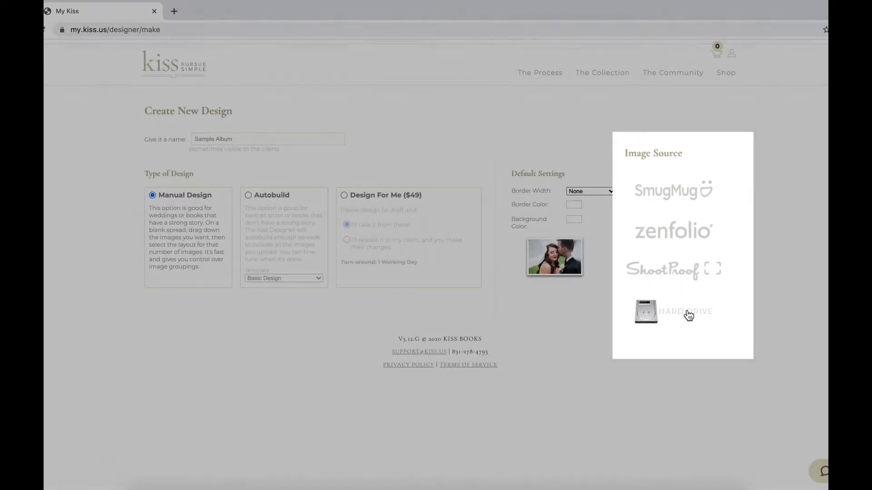
{"action": "left_click", "coordinate": [687, 298]}
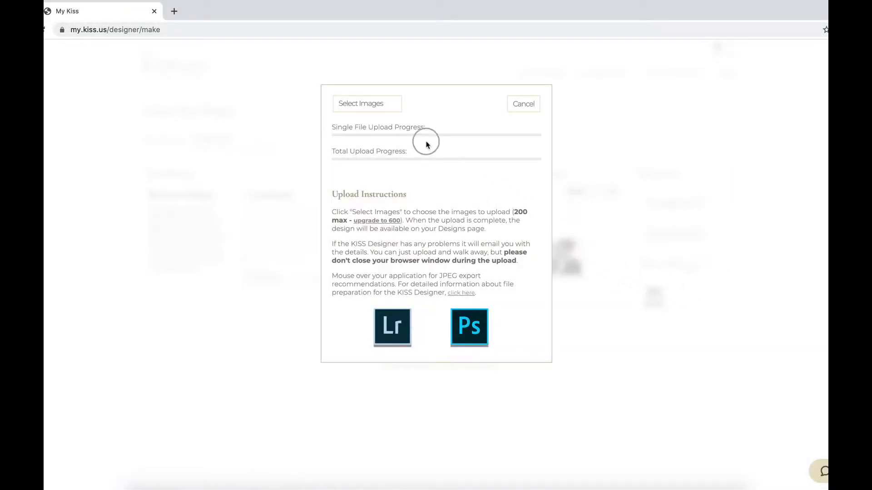
Step: Upload all images from the Sample Album folder on the Desktop and load the new design in the Kiss Designer
{"action": "left_click", "coordinate": [380, 109]}
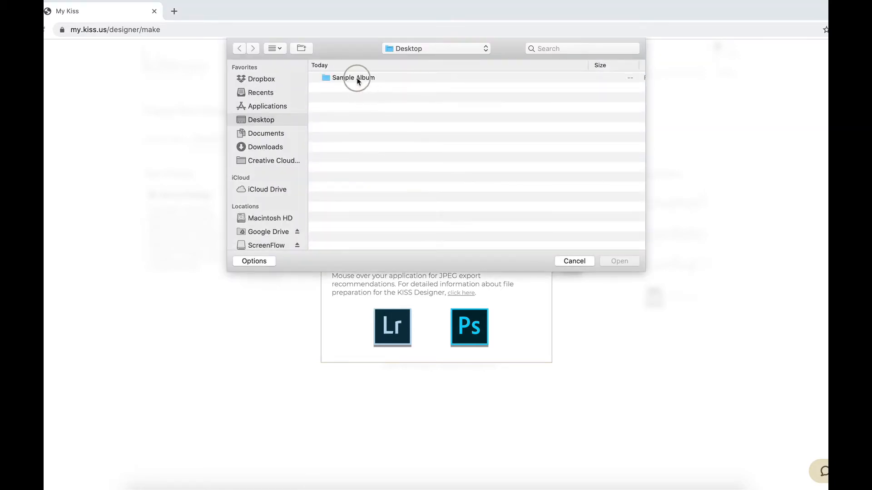
{"action": "left_click", "coordinate": [357, 79]}
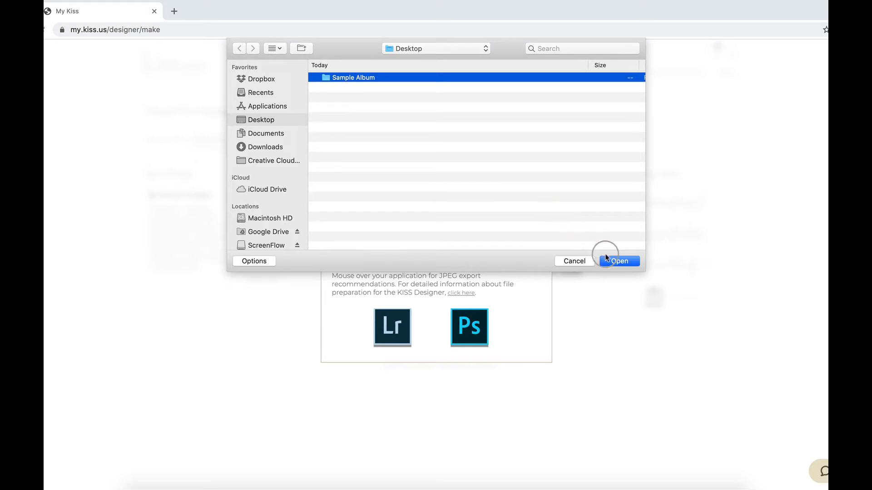
{"action": "left_click", "coordinate": [609, 260]}
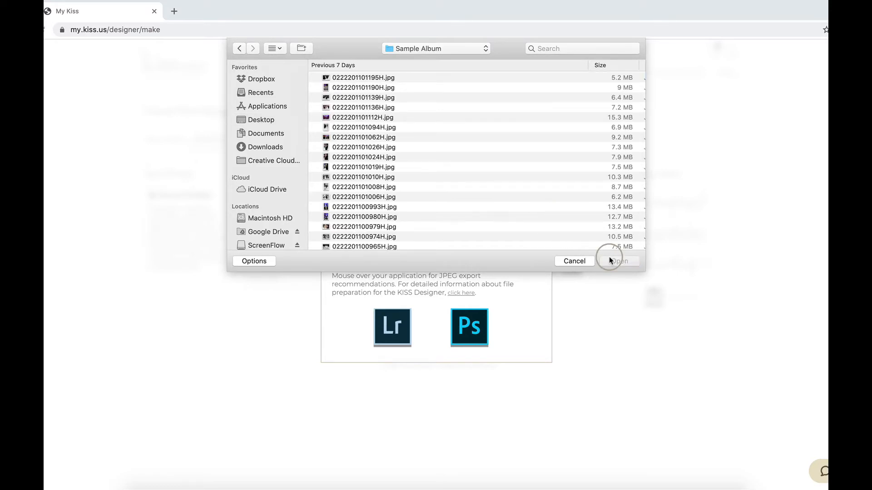
{"action": "left_click", "coordinate": [426, 82]}
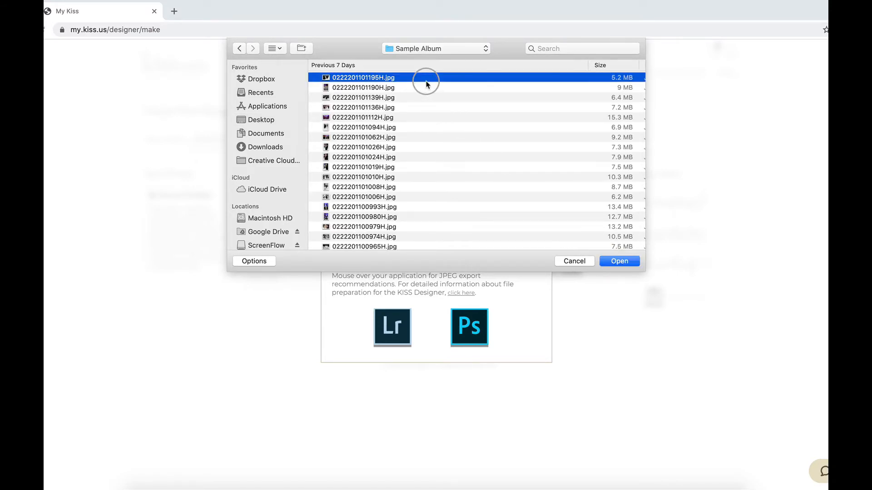
{"action": "scroll", "coordinate": [426, 82], "scroll_direction": "down", "scroll_amount": 15}
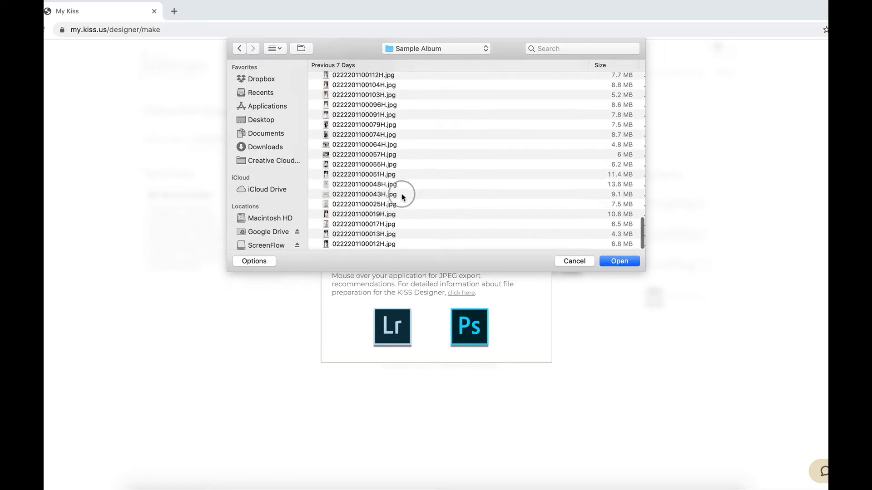
{"action": "left_click", "coordinate": [389, 244], "text": "shift"}
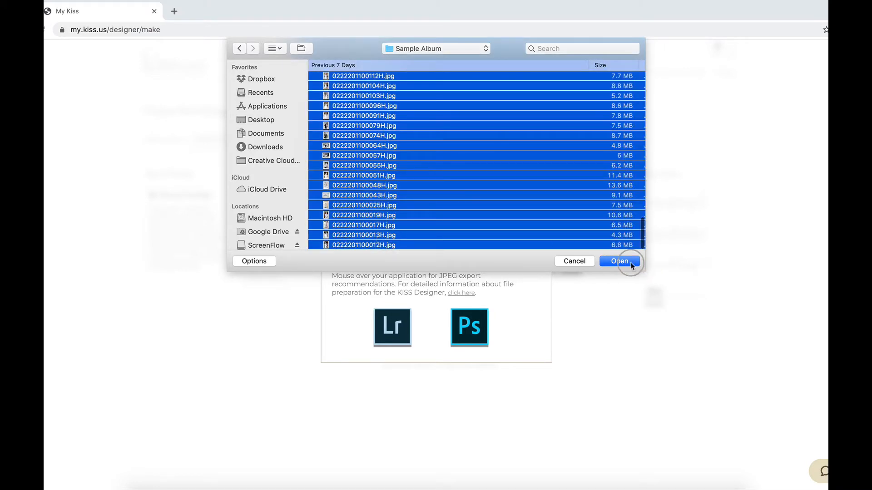
{"action": "left_click", "coordinate": [631, 263]}
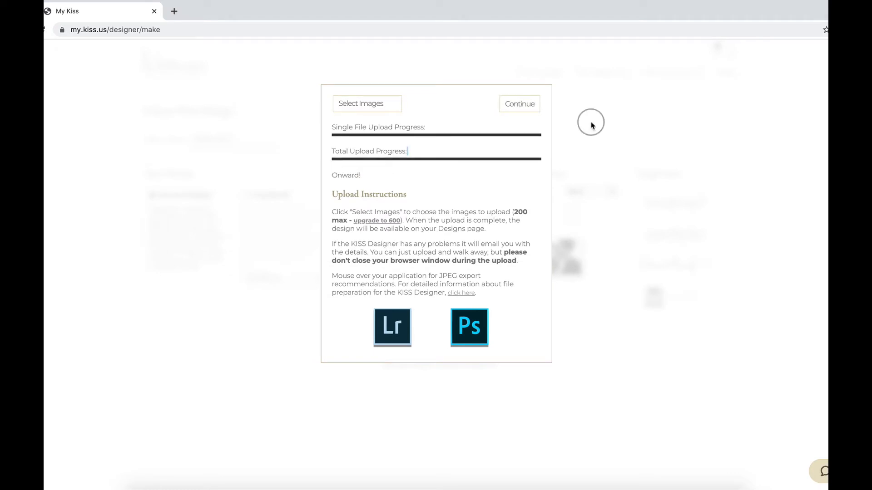
{"action": "left_click", "coordinate": [524, 107]}
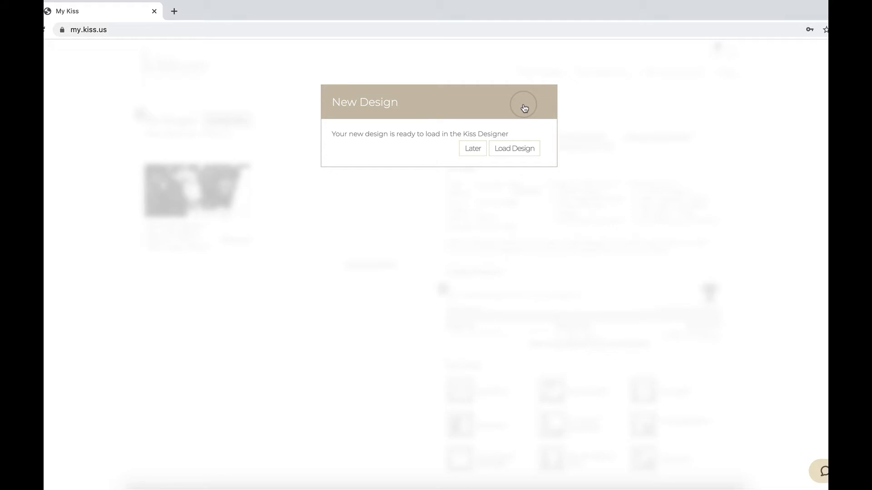
{"action": "left_click", "coordinate": [522, 148]}
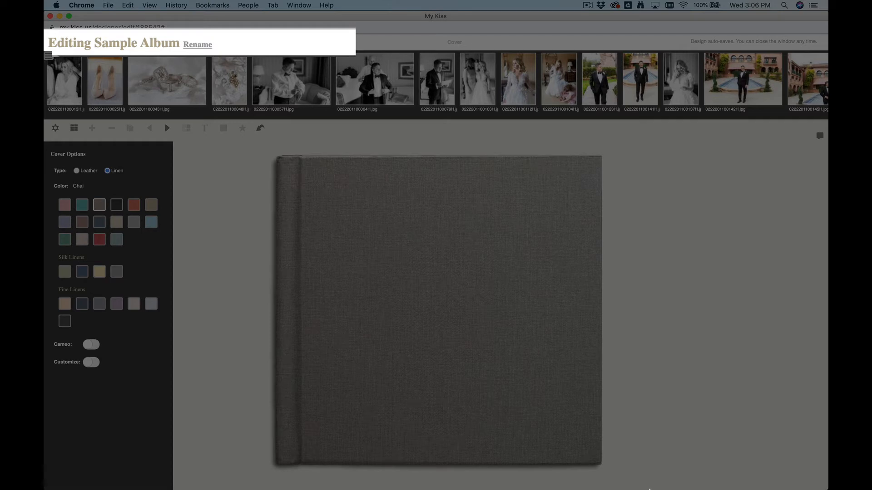
Step: Rename the design as "Sample Album - Our Wedding Day"
{"action": "left_click", "coordinate": [203, 45]}
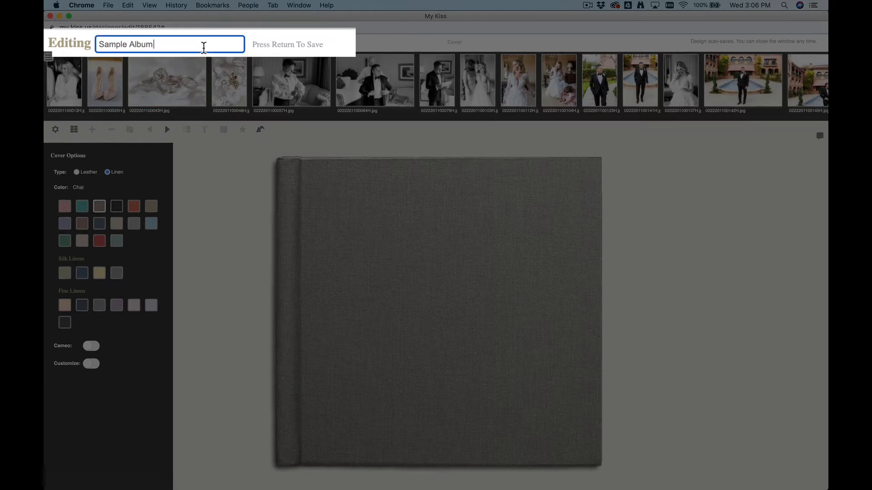
{"action": "type", "text": "- Our Wedding Dal"}
{"action": "key", "text": "BackSpace"}
{"action": "type", "text": "y"}
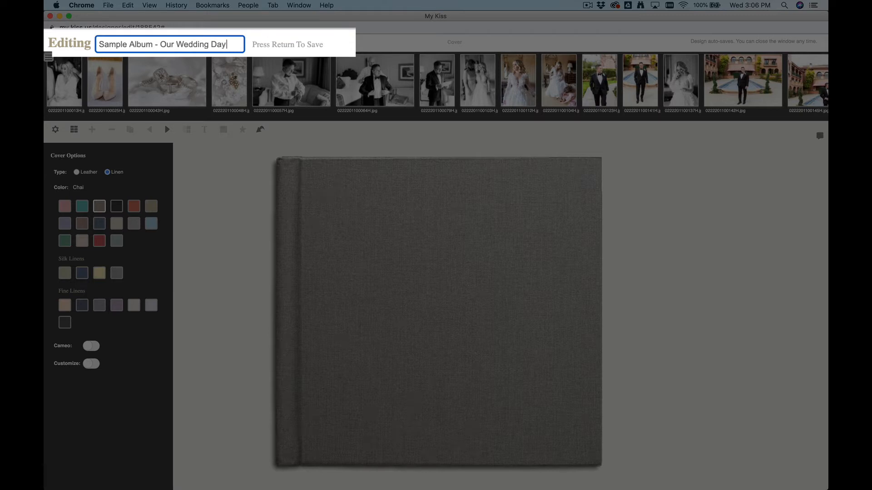
{"action": "key", "text": "Return"}
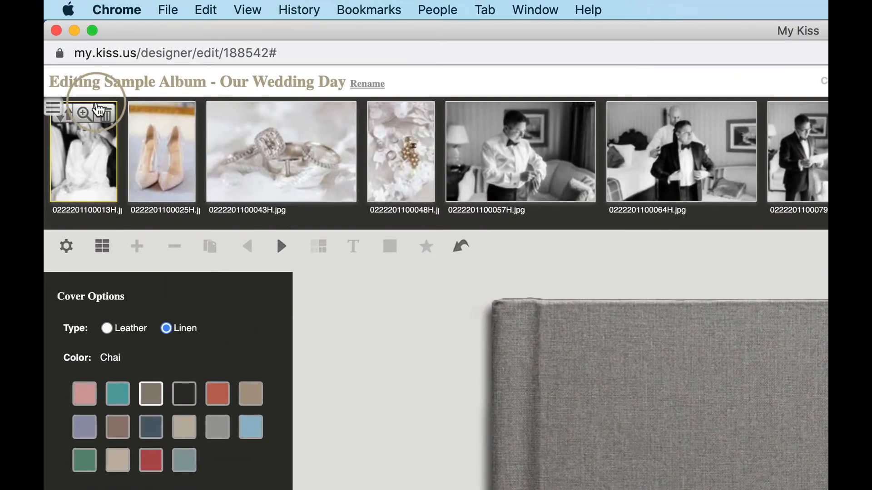
Step: View the dialog for adding more images to the design's image bank and close it
{"action": "left_click", "coordinate": [51, 75]}
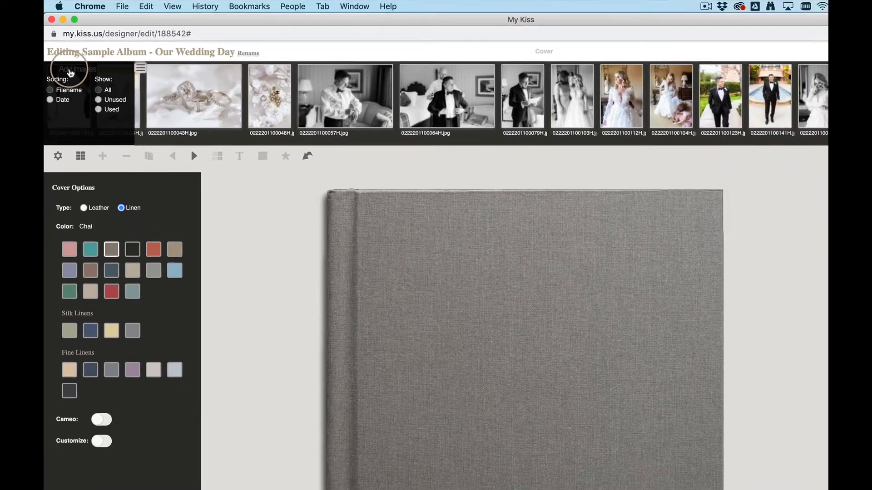
{"action": "left_click", "coordinate": [71, 73]}
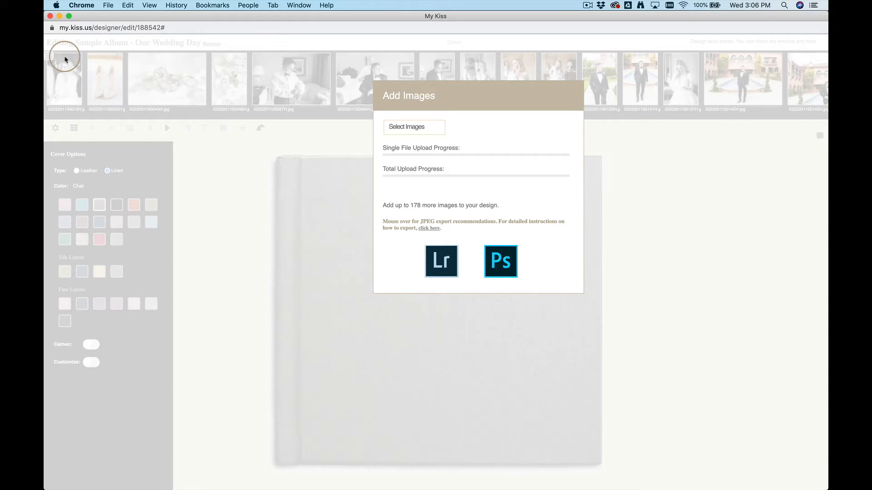
{"action": "left_click", "coordinate": [65, 59]}
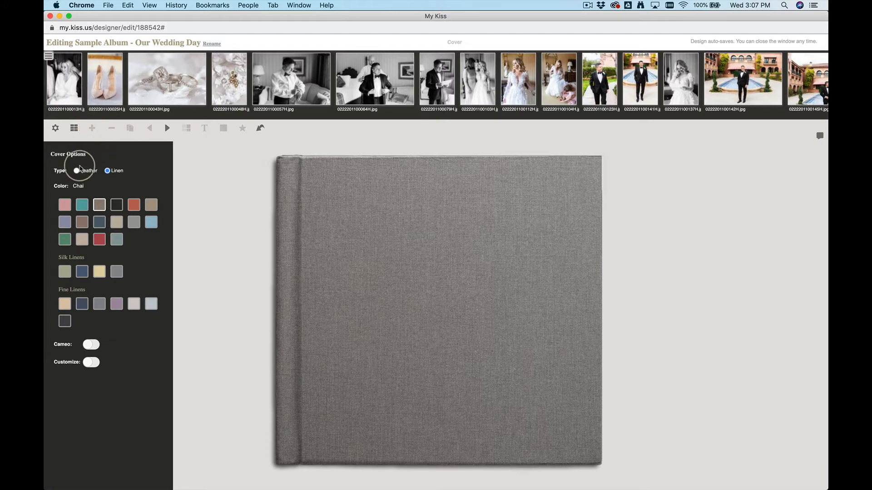
Step: Switch the cover type to Leather and add a cameo using the last image-bank photo, slightly enlarged and repositioned in its crop
{"action": "left_click", "coordinate": [76, 171]}
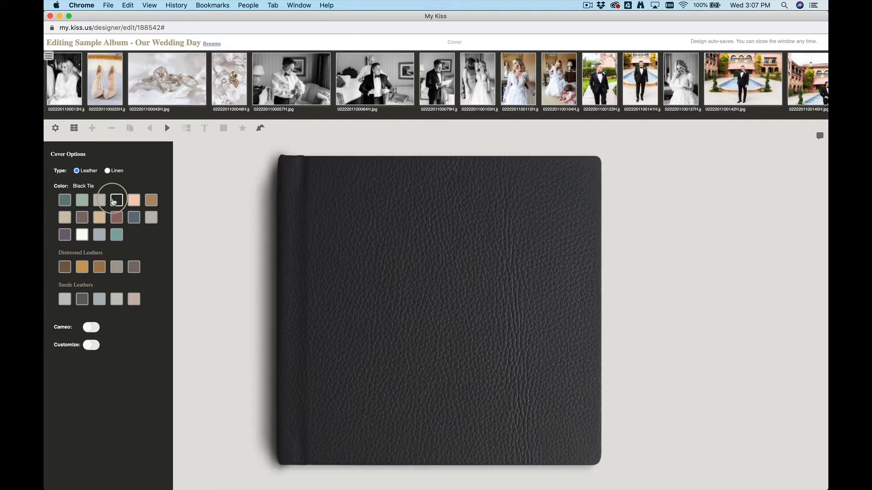
{"action": "left_click", "coordinate": [91, 327]}
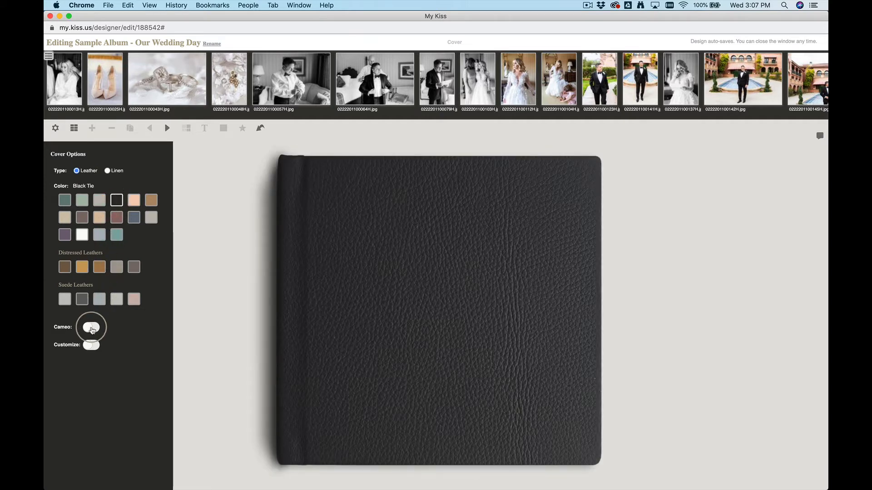
{"action": "scroll", "coordinate": [673, 91], "scroll_direction": "right", "scroll_amount": 10}
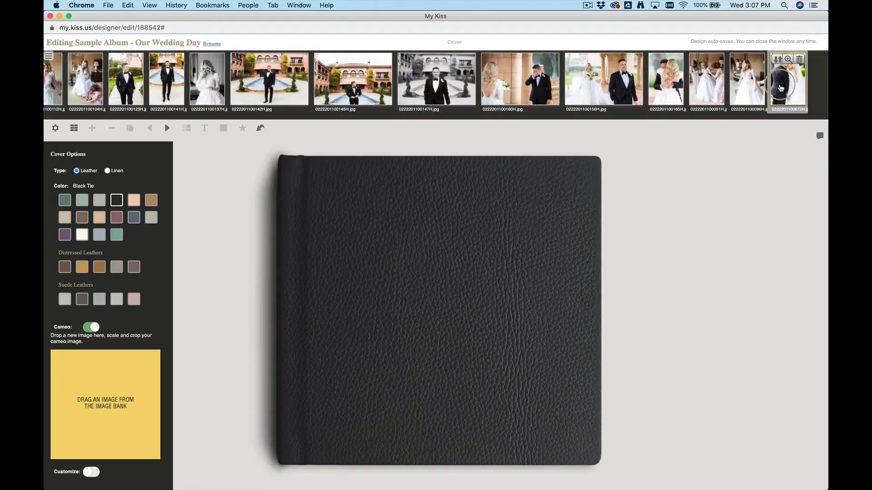
{"action": "left_click_drag", "start_coordinate": [787, 84], "coordinate": [115, 395]}
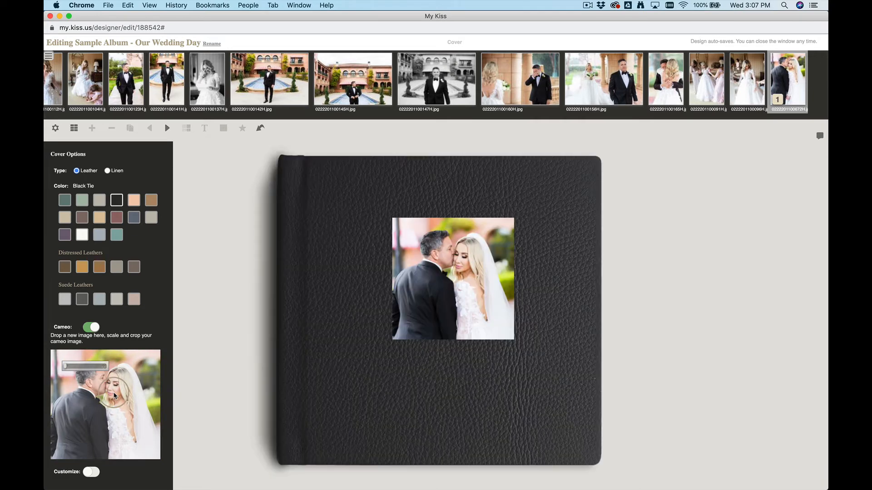
{"action": "left_click_drag", "start_coordinate": [65, 366], "coordinate": [68, 367]}
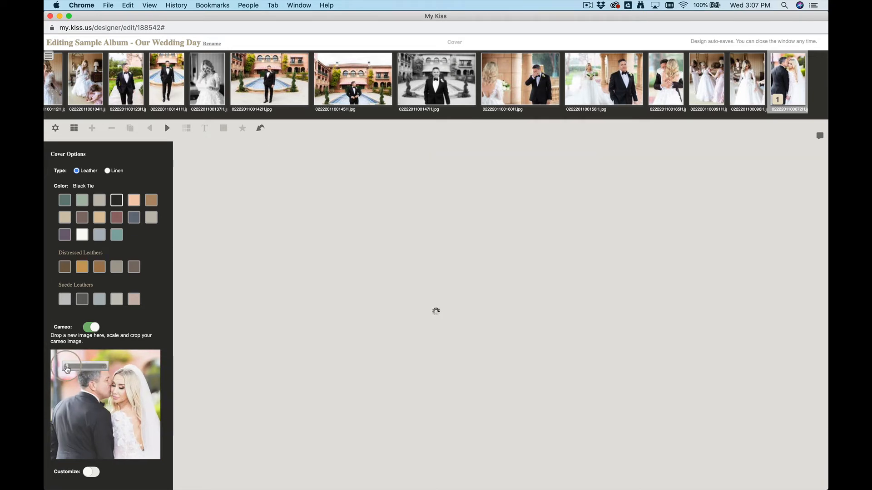
{"action": "left_click_drag", "start_coordinate": [125, 403], "coordinate": [126, 399]}
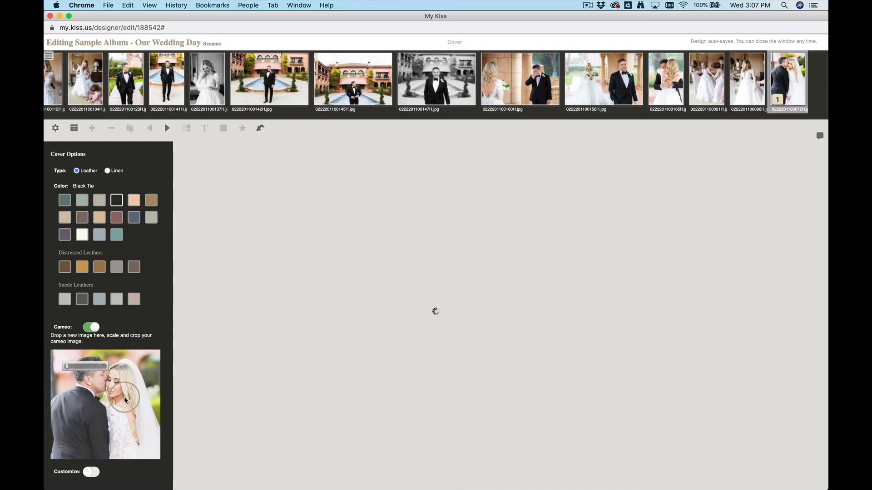
Step: Turn on cover customization and add the debossed simple text "Our Wedding Day" below the cameo
{"action": "scroll", "coordinate": [125, 401], "scroll_direction": "down", "scroll_amount": 1}
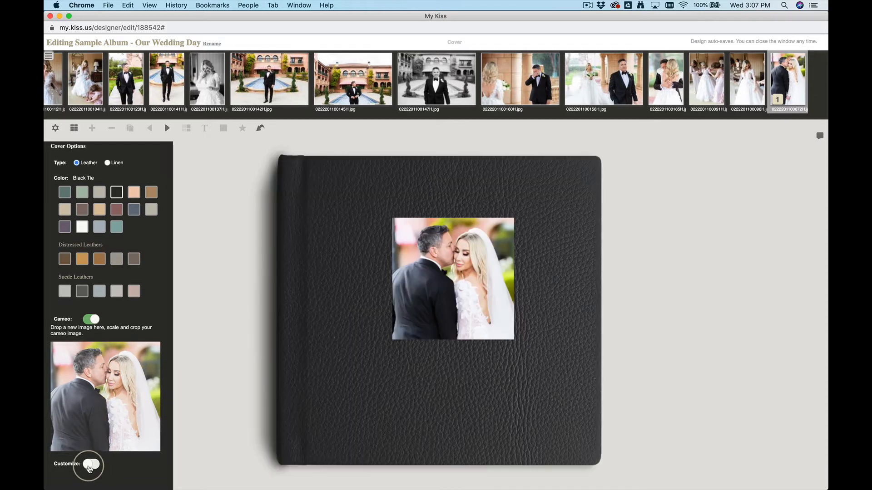
{"action": "left_click", "coordinate": [91, 464]}
{"action": "scroll", "coordinate": [89, 467], "scroll_direction": "down", "scroll_amount": 10}
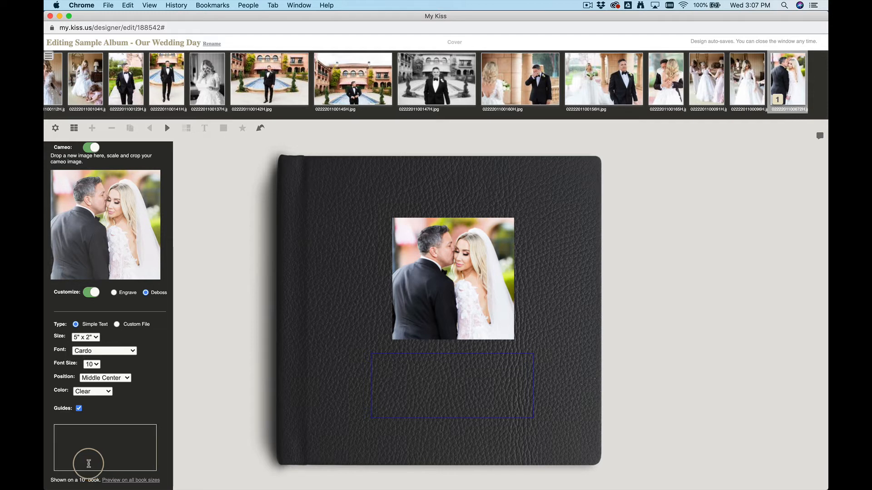
{"action": "left_click", "coordinate": [84, 438]}
{"action": "type", "text": "O"}
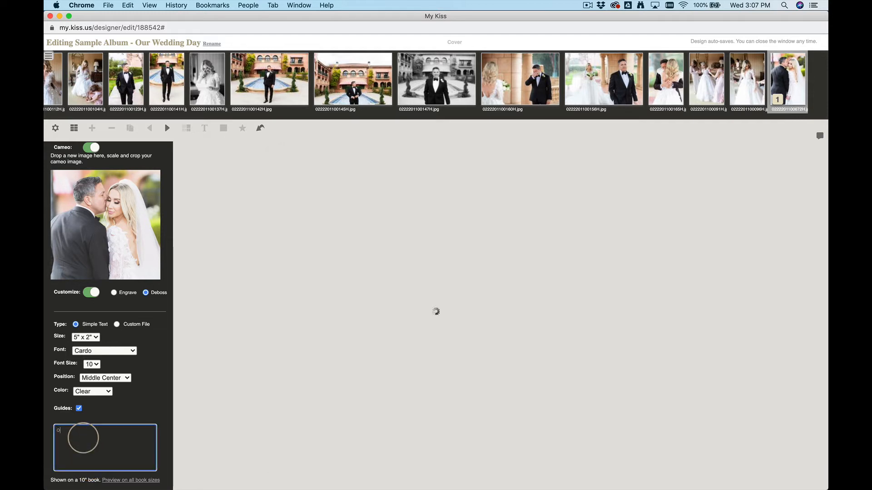
{"action": "type", "text": "ur Wedding Day"}
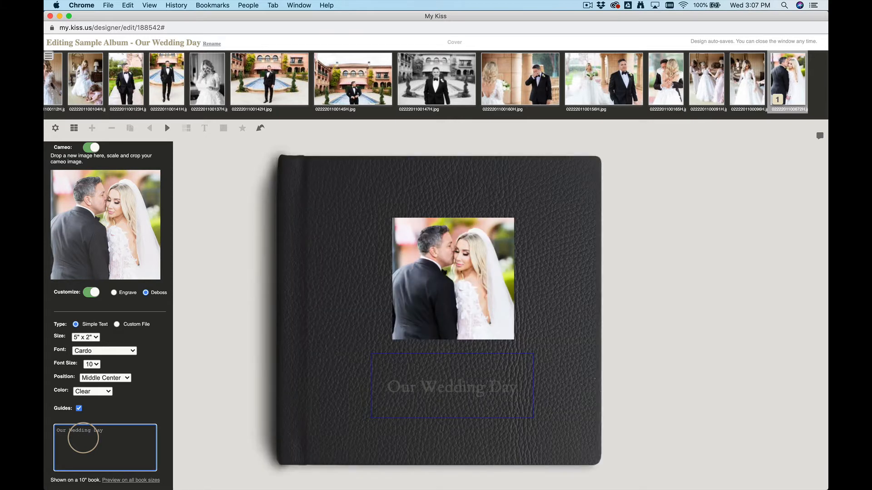
Step: Set the debossed cover text's color to Gold and the inside-cover color to White
{"action": "left_click", "coordinate": [92, 391]}
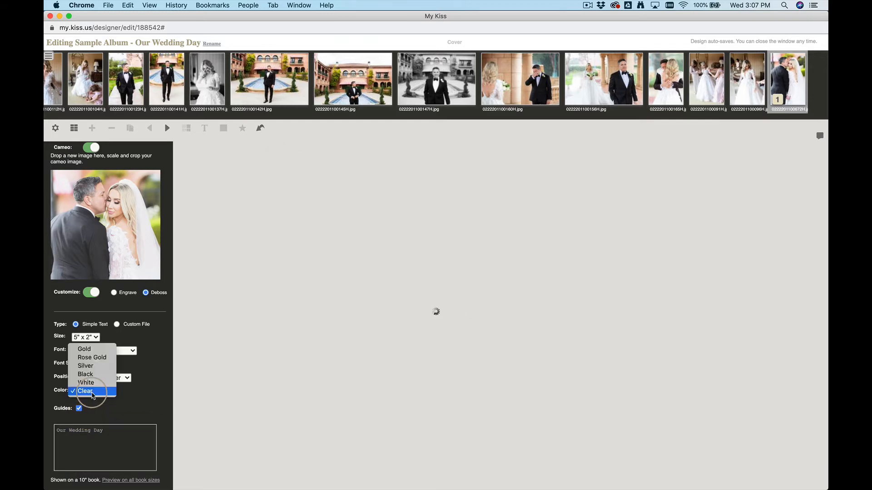
{"action": "left_click", "coordinate": [91, 350]}
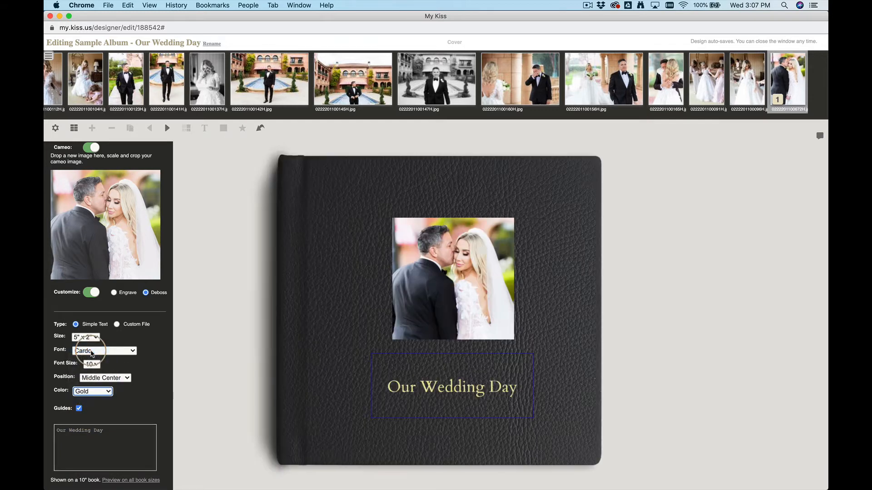
{"action": "left_click", "coordinate": [167, 129]}
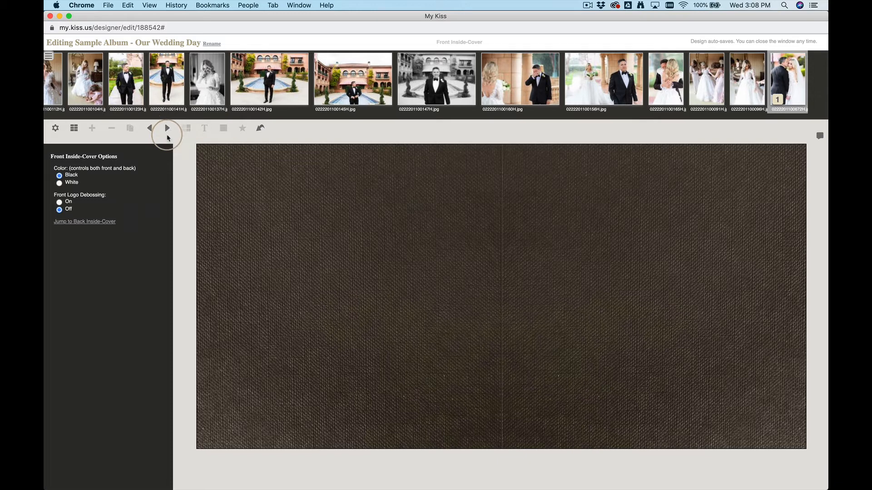
{"action": "left_click", "coordinate": [60, 184]}
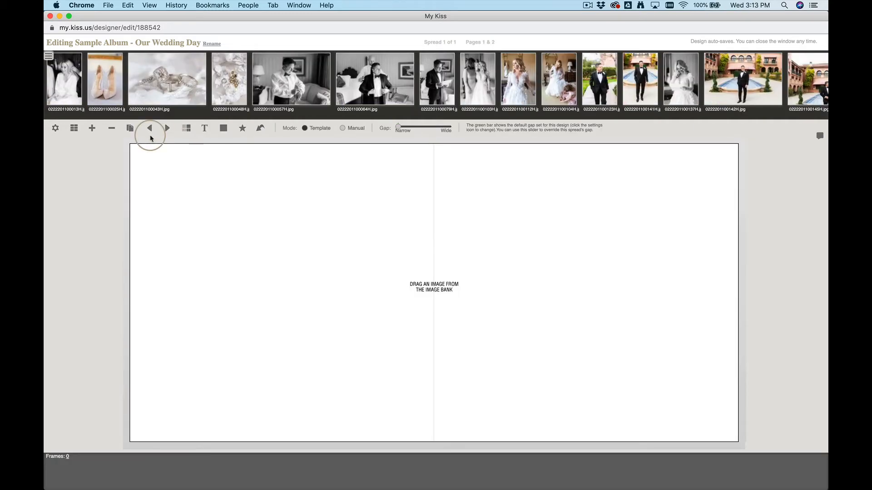
Step: Lay out spread 1 with the first three-frame template, filled with the shoes, jewelry flat-lay and rings photos in that order
{"action": "mouse_move", "coordinate": [140, 86]}
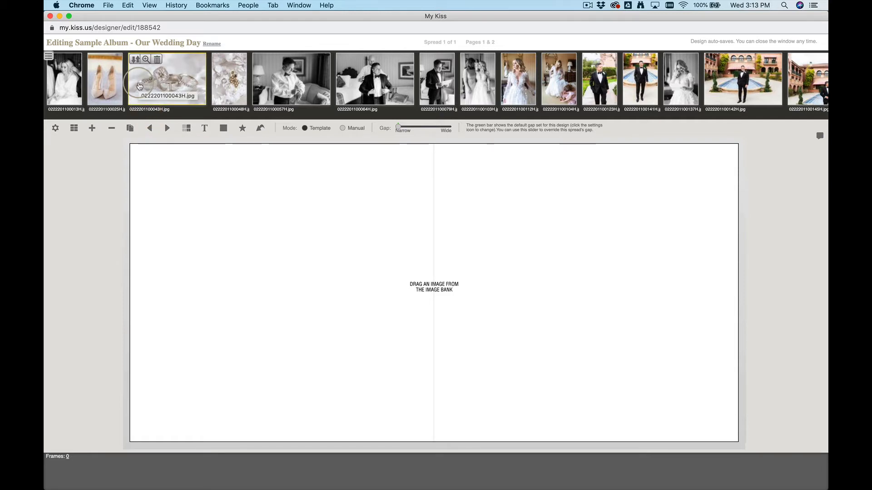
{"action": "left_click_drag", "start_coordinate": [139, 86], "coordinate": [190, 189]}
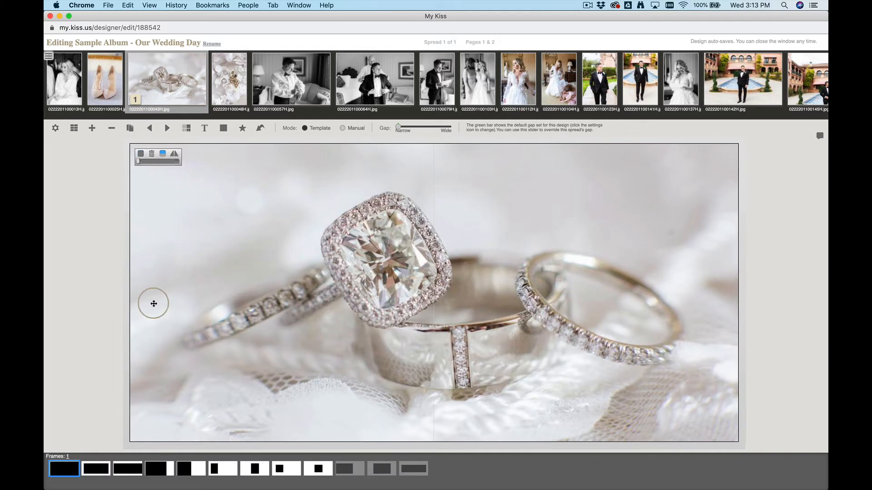
{"action": "left_click", "coordinate": [68, 457]}
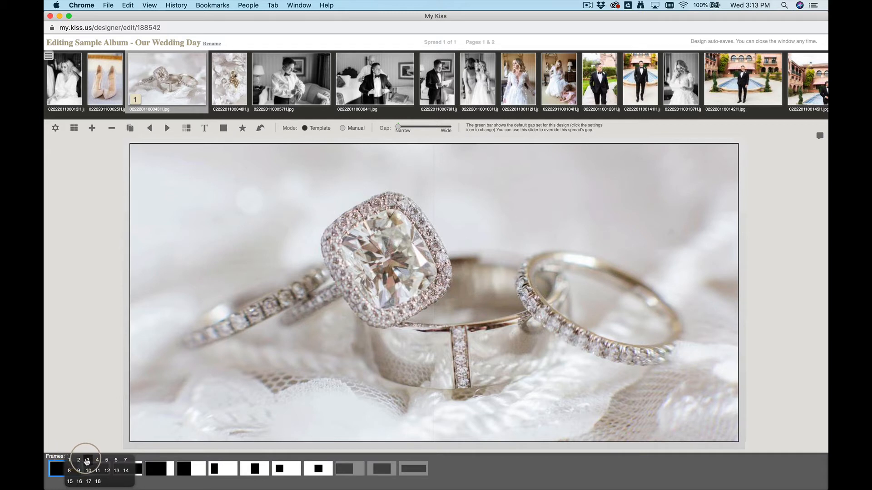
{"action": "left_click", "coordinate": [87, 461]}
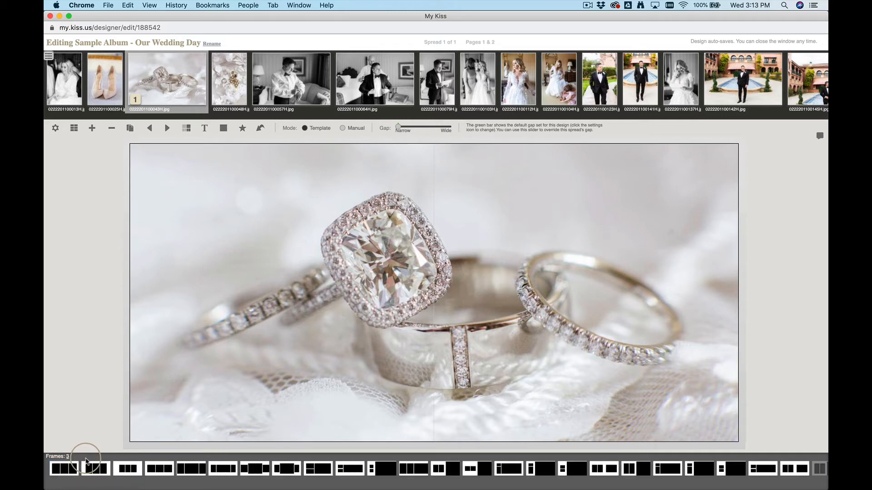
{"action": "left_click", "coordinate": [64, 467]}
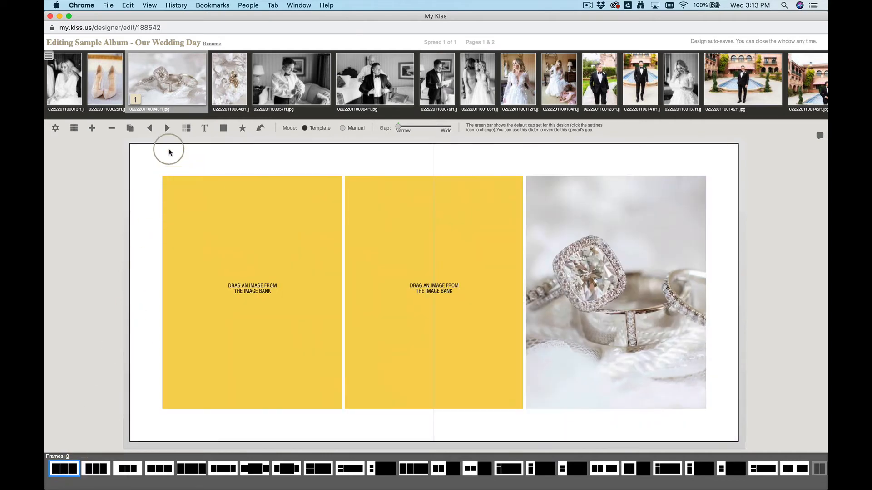
{"action": "left_click_drag", "start_coordinate": [117, 93], "coordinate": [209, 241]}
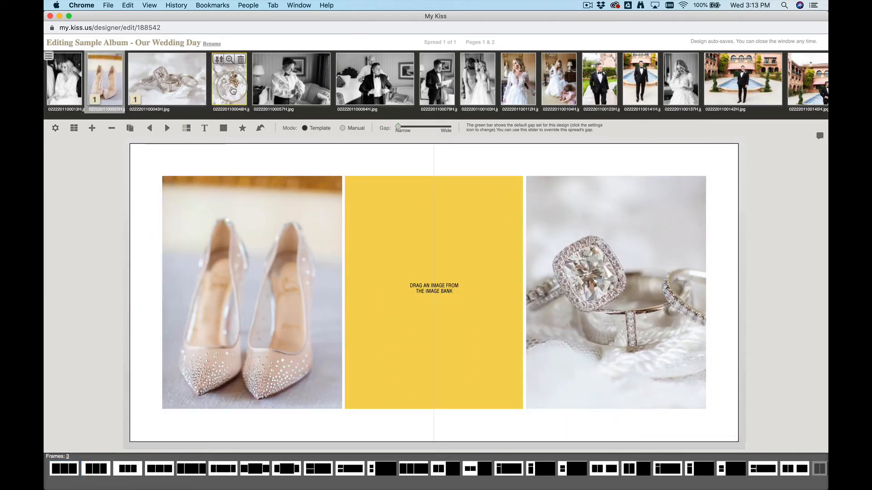
{"action": "left_click_drag", "start_coordinate": [229, 82], "coordinate": [411, 245]}
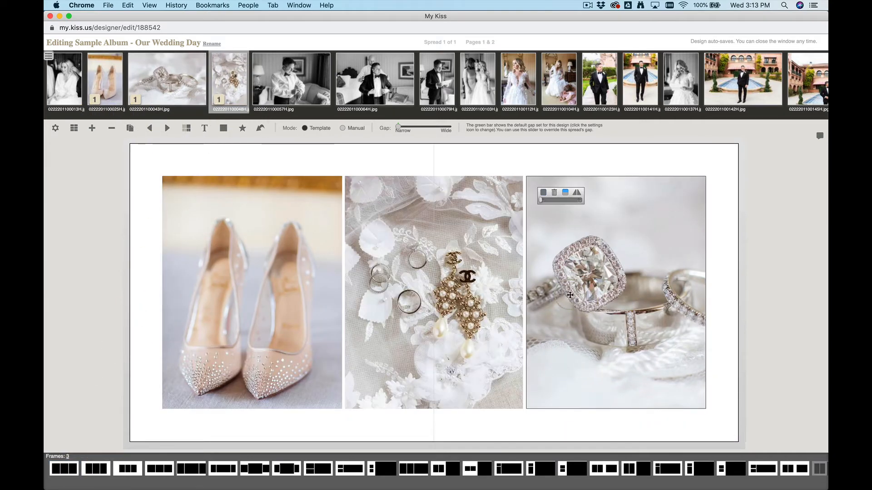
Step: Add a second spread with the first three-frame template and fill it with the three black-and-white hotel-room photos in image-bank order
{"action": "left_click", "coordinate": [92, 128]}
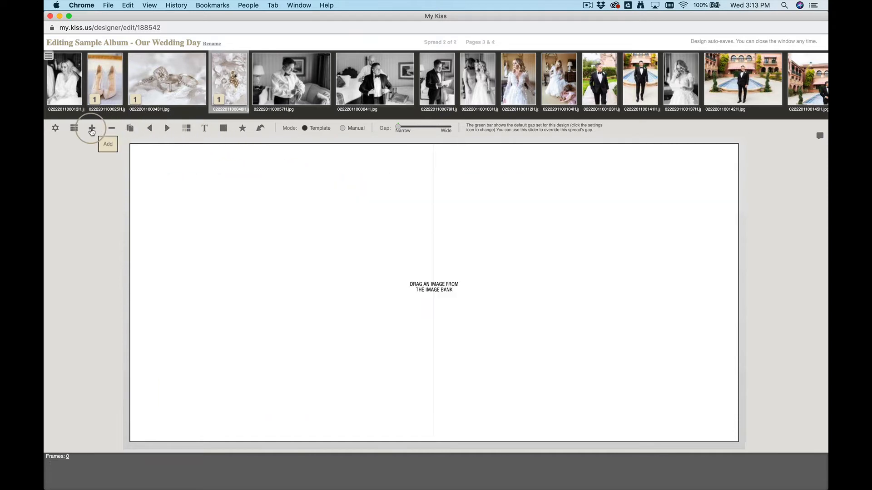
{"action": "left_click", "coordinate": [68, 456]}
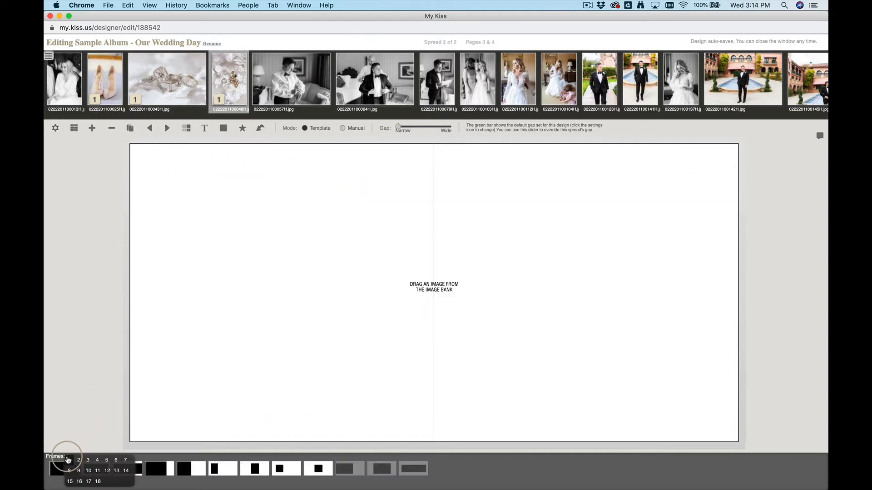
{"action": "left_click", "coordinate": [87, 460]}
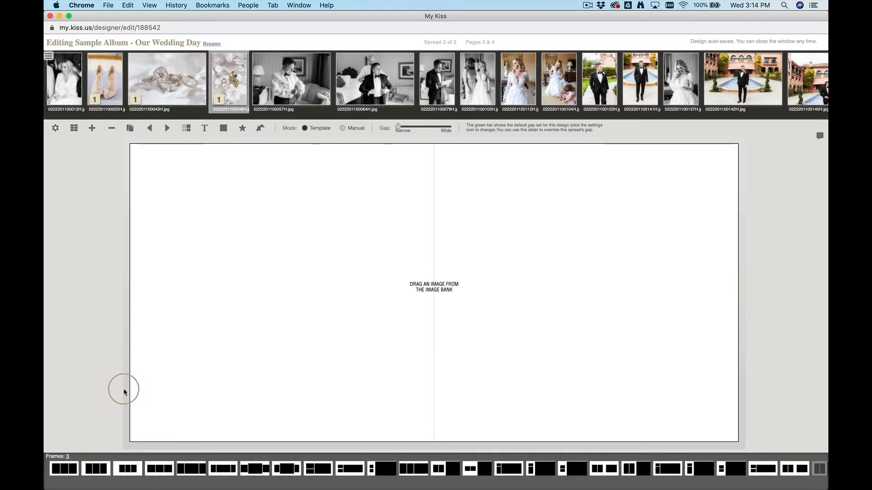
{"action": "left_click", "coordinate": [63, 469]}
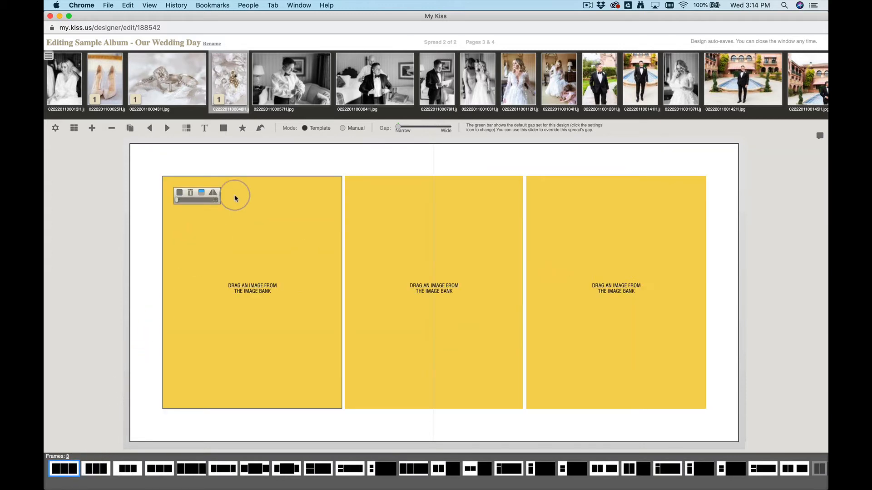
{"action": "left_click_drag", "start_coordinate": [288, 102], "coordinate": [280, 223]}
{"action": "left_click_drag", "start_coordinate": [369, 91], "coordinate": [394, 201]}
{"action": "left_click_drag", "start_coordinate": [437, 82], "coordinate": [554, 256]}
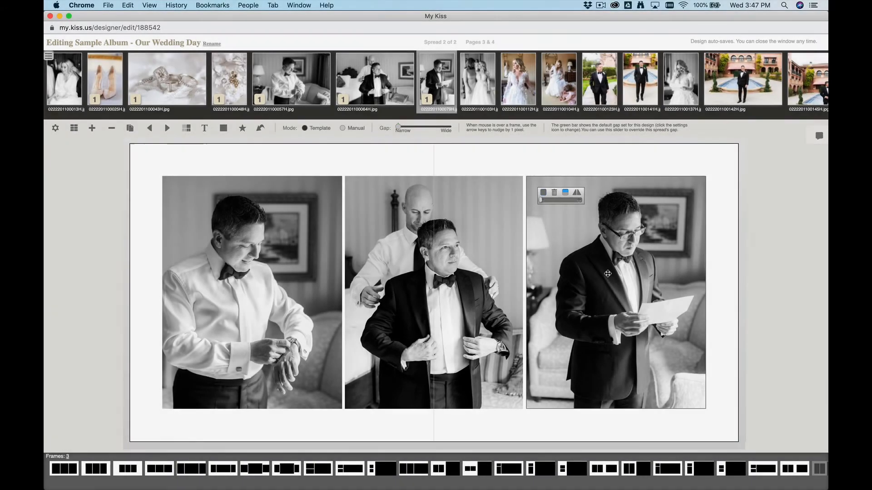
{"action": "left_click", "coordinate": [608, 274]}
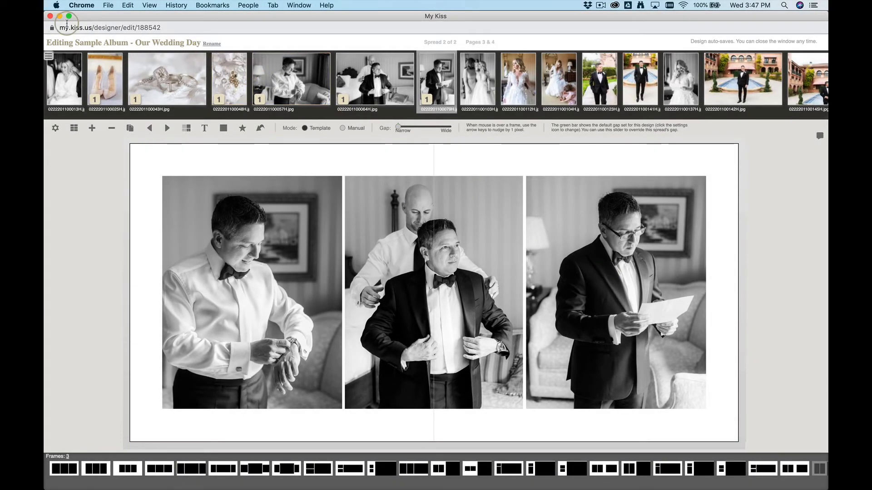
Step: Close the designer and review the sample album's design actions, slideshow settings, sharing options, client settings and design information
{"action": "left_click", "coordinate": [50, 16]}
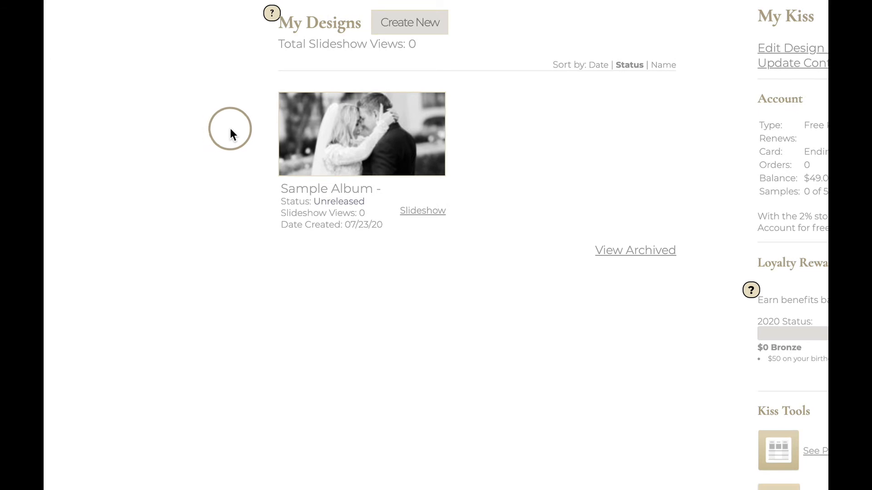
{"action": "mouse_move", "coordinate": [295, 117]}
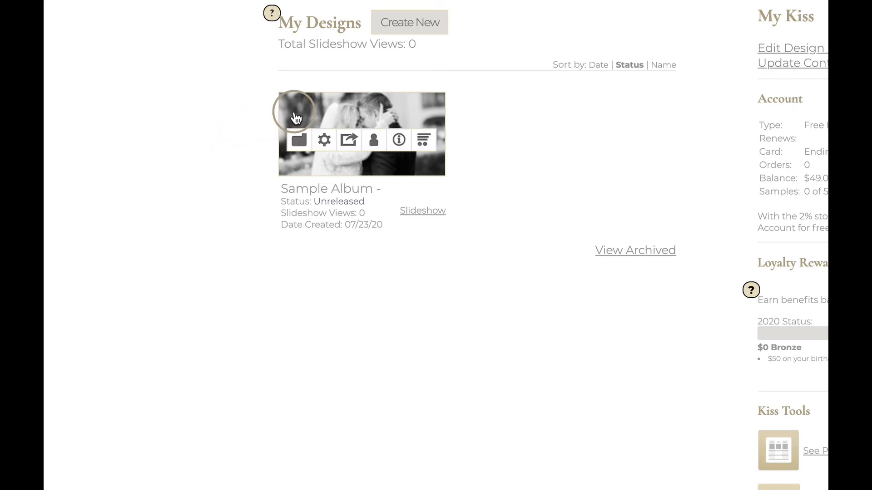
{"action": "left_click", "coordinate": [299, 140]}
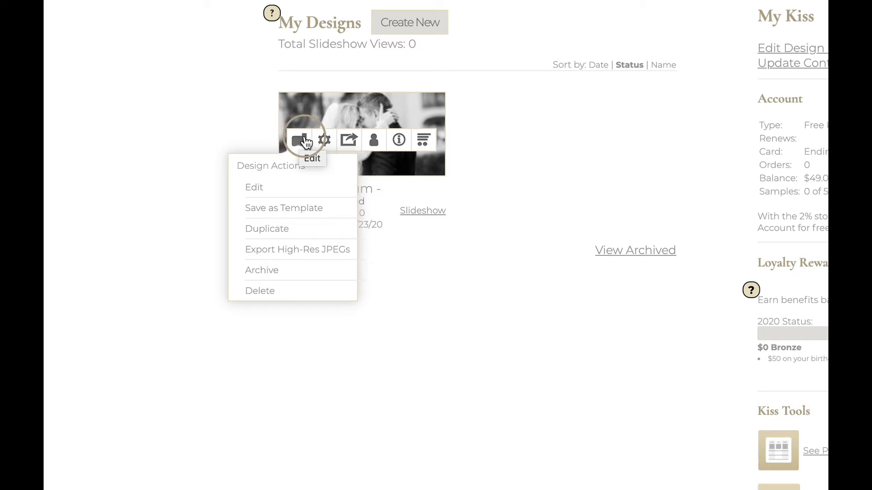
{"action": "left_click", "coordinate": [323, 140]}
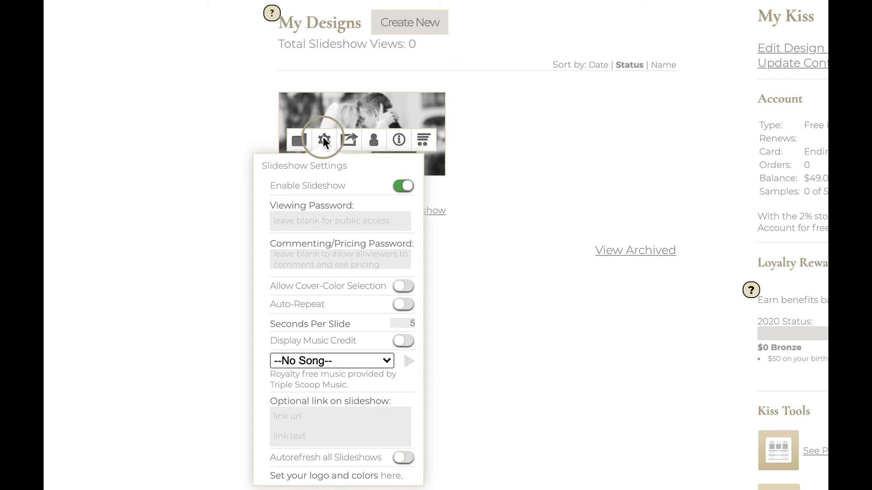
{"action": "left_click", "coordinate": [341, 140]}
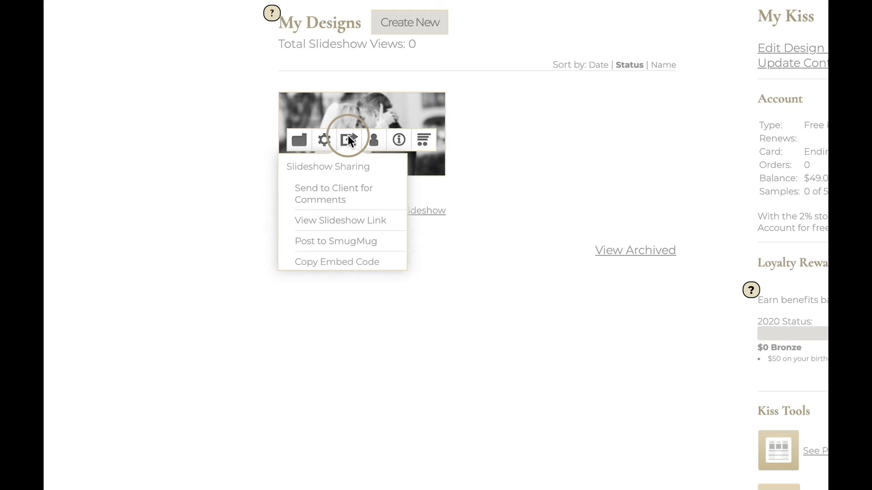
{"action": "left_click", "coordinate": [370, 139]}
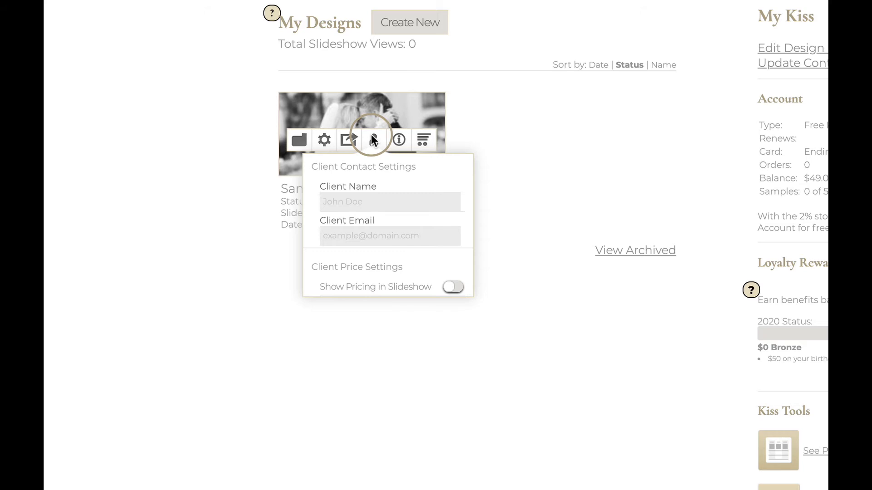
{"action": "left_click", "coordinate": [398, 139]}
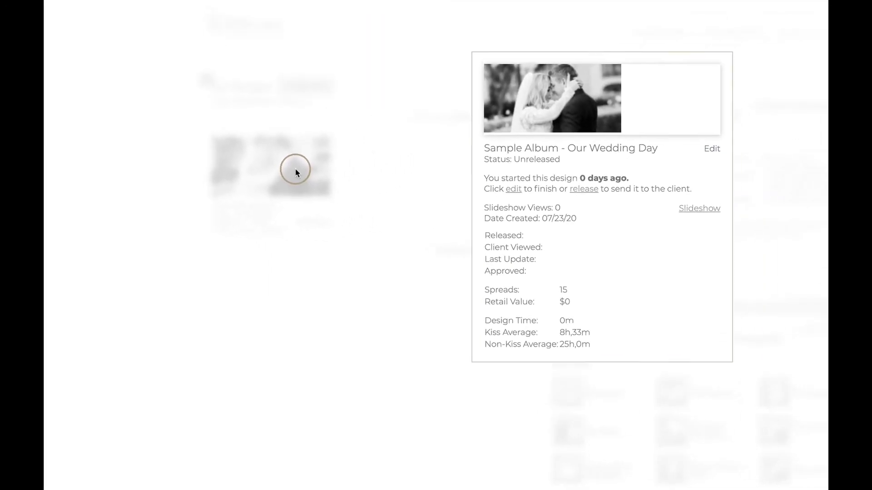
Step: Start a cart order for the sample album and choose White as its inside-cover color
{"action": "left_click", "coordinate": [243, 187]}
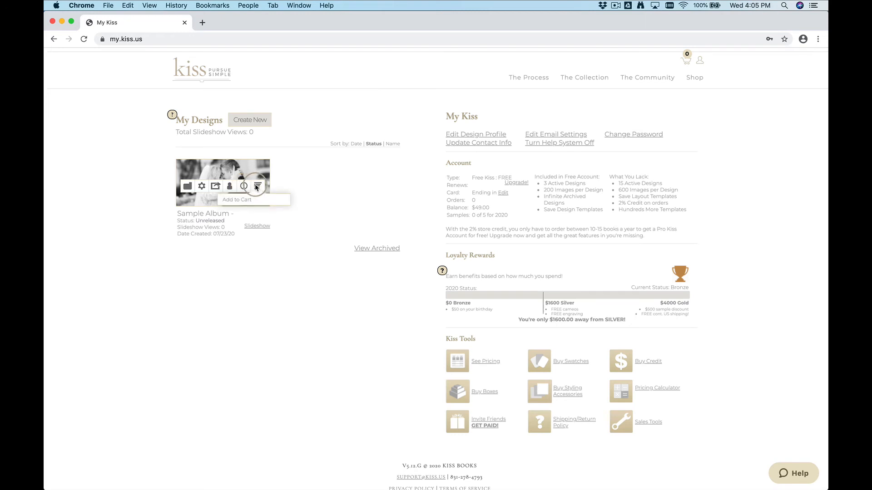
{"action": "left_click", "coordinate": [248, 202]}
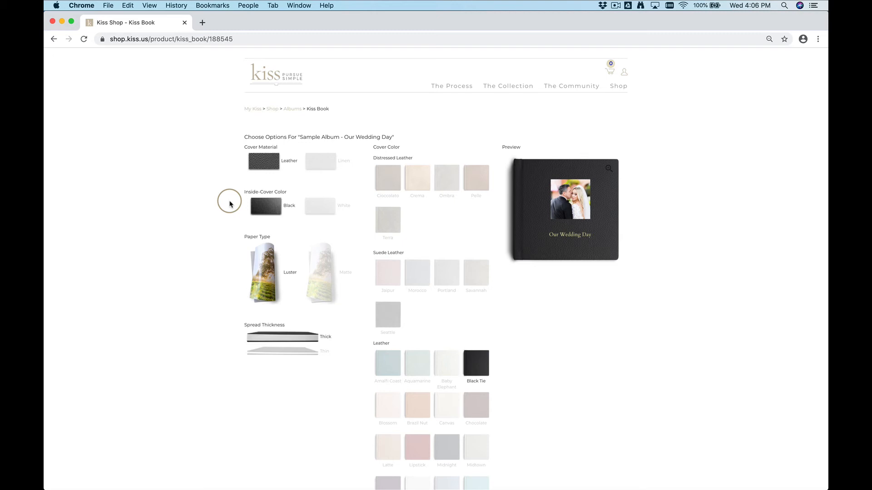
{"action": "left_click", "coordinate": [325, 208]}
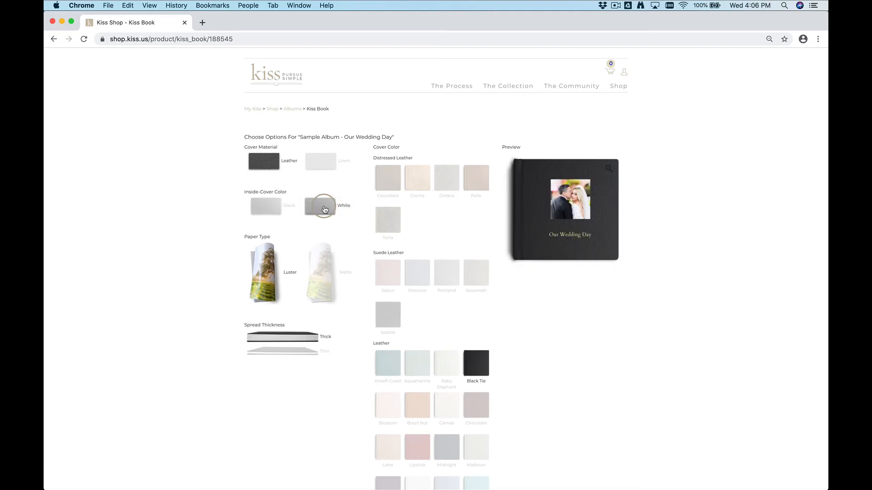
Step: View the enlarged preview of the album cover and close it
{"action": "scroll", "coordinate": [325, 209], "scroll_direction": "down", "scroll_amount": 2}
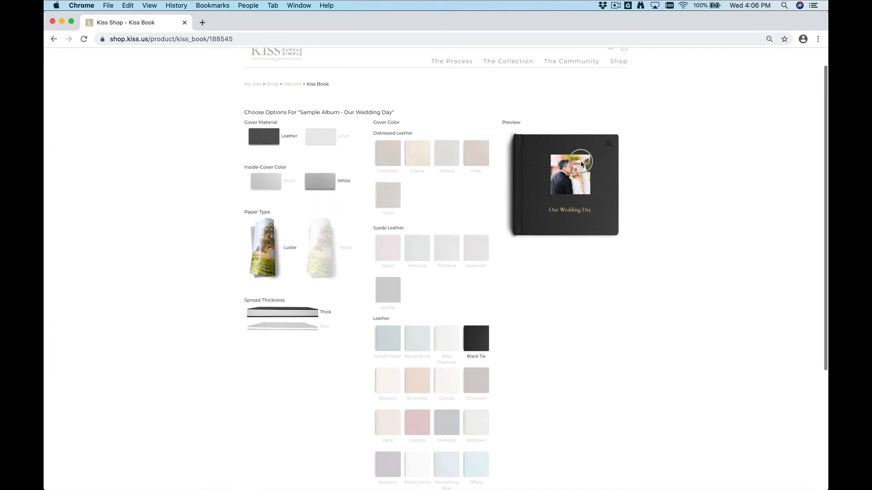
{"action": "left_click", "coordinate": [608, 145]}
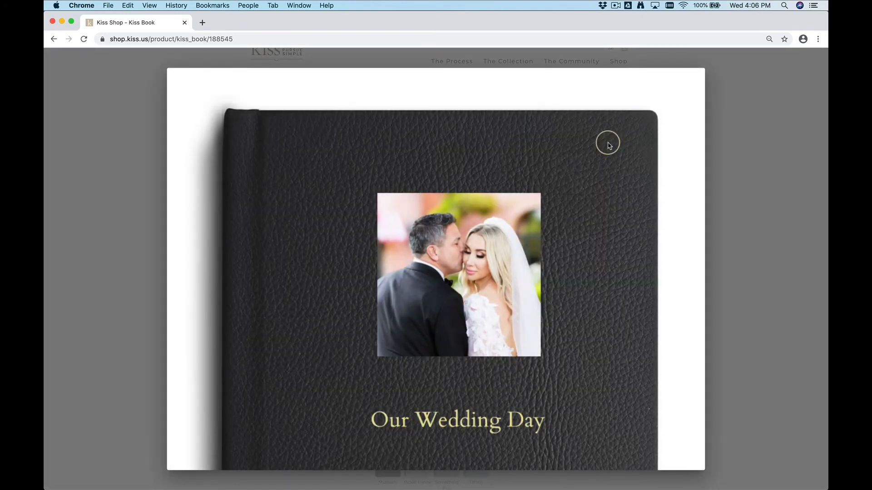
{"action": "left_click", "coordinate": [730, 151]}
Step: Set the 10-inch studio sample quantity to 1 and submit the album to the cart for inspection
{"action": "scroll", "coordinate": [675, 146], "scroll_direction": "down", "scroll_amount": 5}
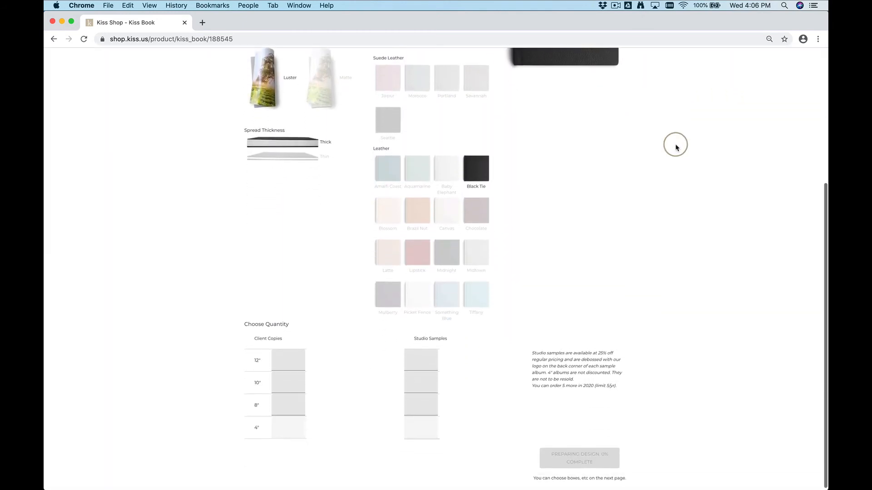
{"action": "left_click", "coordinate": [419, 380]}
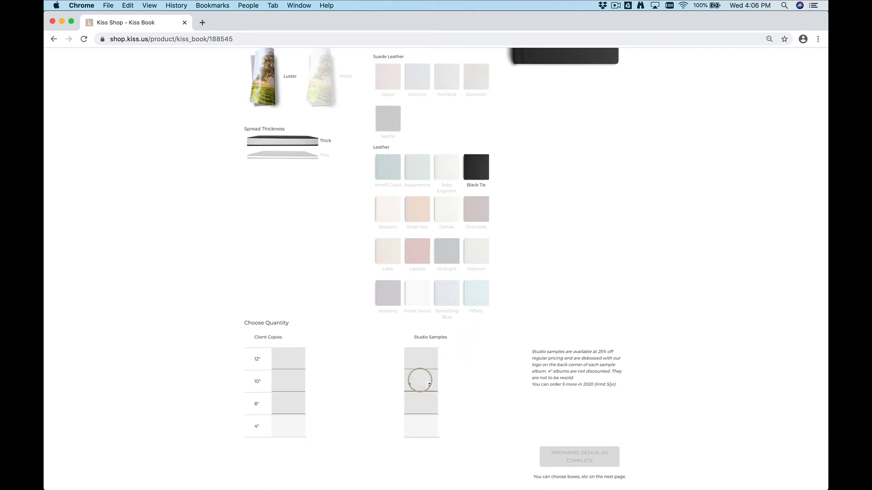
{"action": "type", "text": "1"}
{"action": "left_click", "coordinate": [631, 364]}
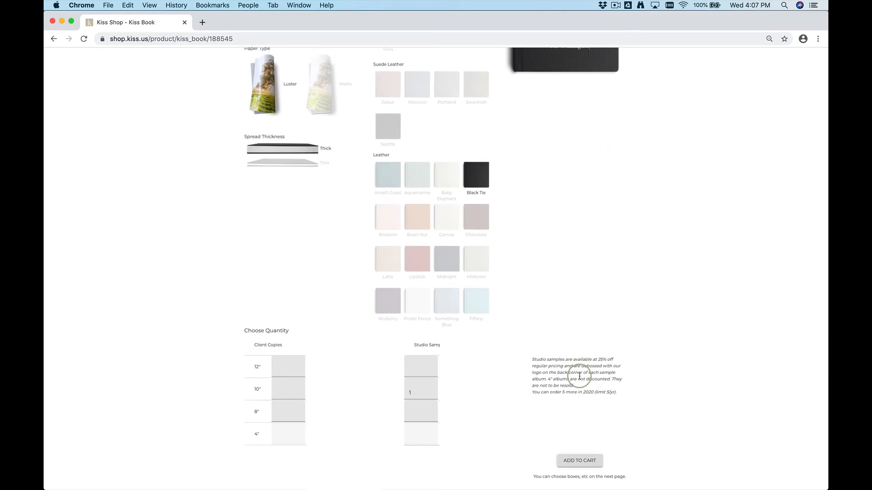
{"action": "left_click", "coordinate": [573, 459]}
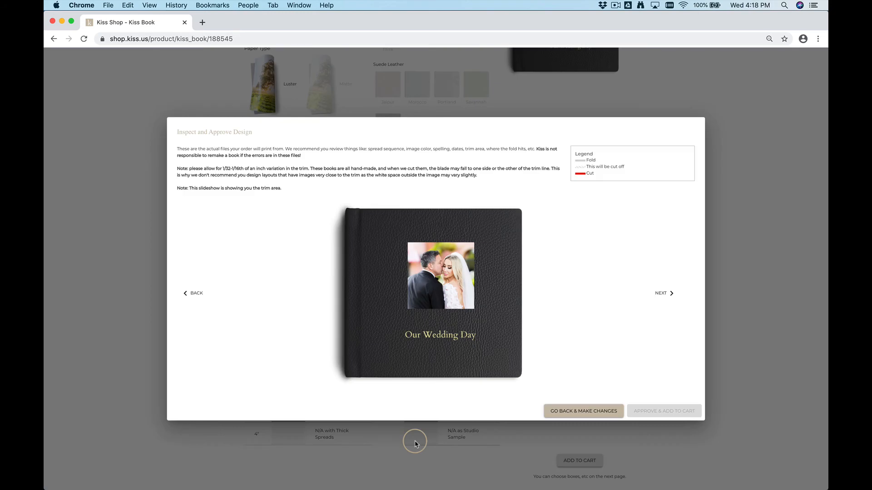
Step: Inspect the album design from the cover through every spread to the end, and approve it for the cart
{"action": "left_click", "coordinate": [669, 293]}
{"action": "left_click", "coordinate": [669, 293]}
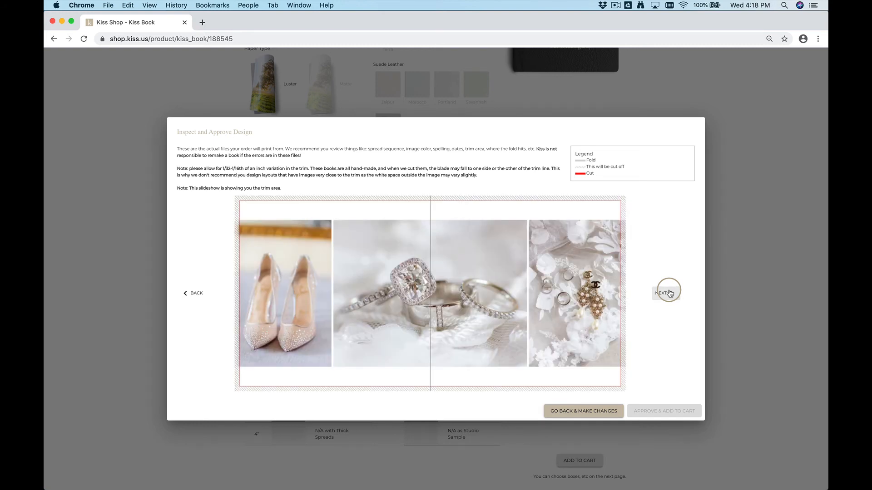
{"action": "left_click", "coordinate": [670, 293]}
{"action": "left_click", "coordinate": [669, 293]}
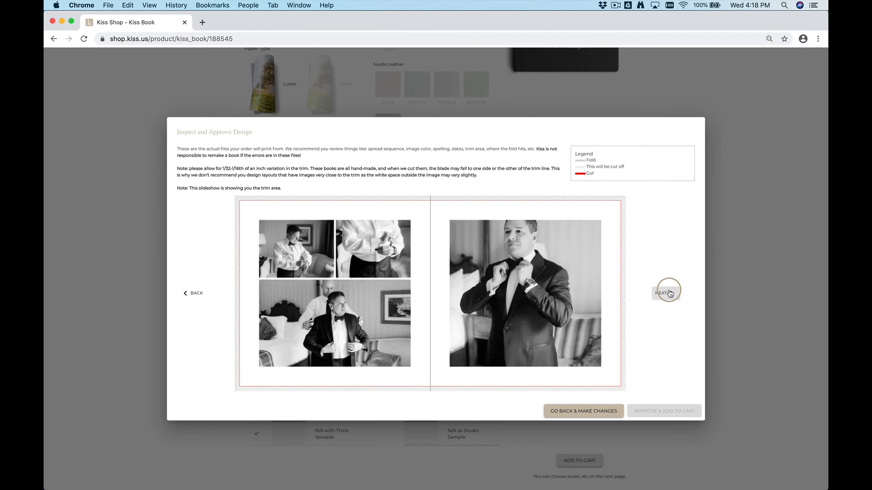
{"action": "left_click", "coordinate": [670, 293]}
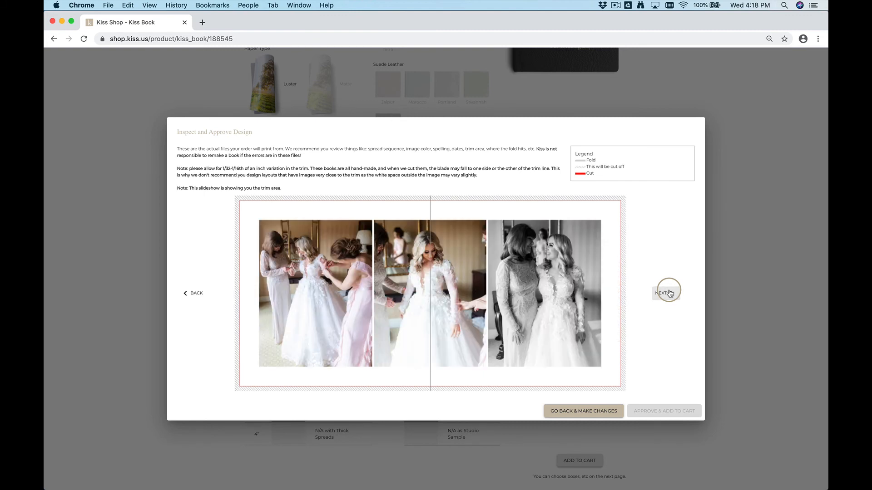
{"action": "left_click", "coordinate": [669, 293]}
{"action": "left_click", "coordinate": [669, 293]}
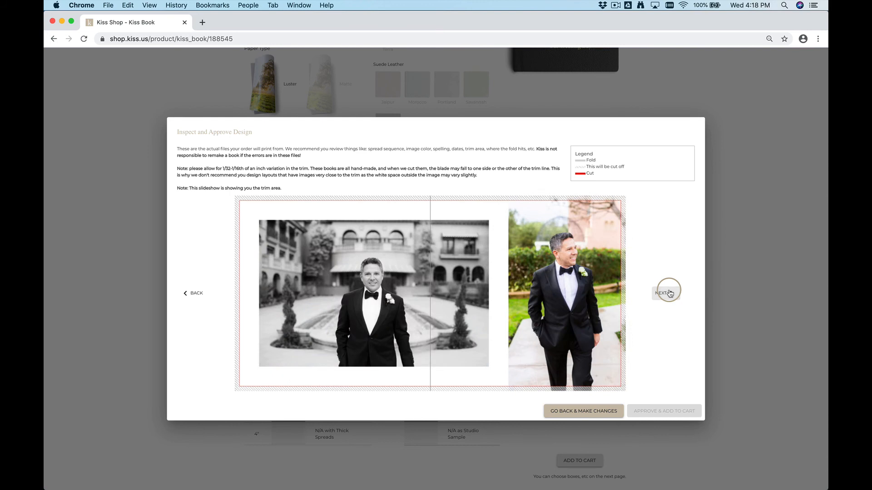
{"action": "left_click", "coordinate": [669, 293]}
{"action": "left_click", "coordinate": [670, 292]}
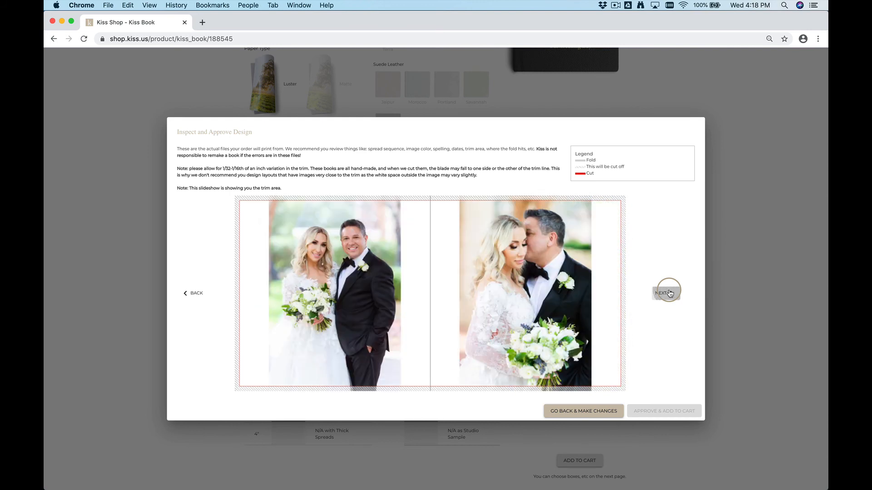
{"action": "left_click", "coordinate": [669, 292]}
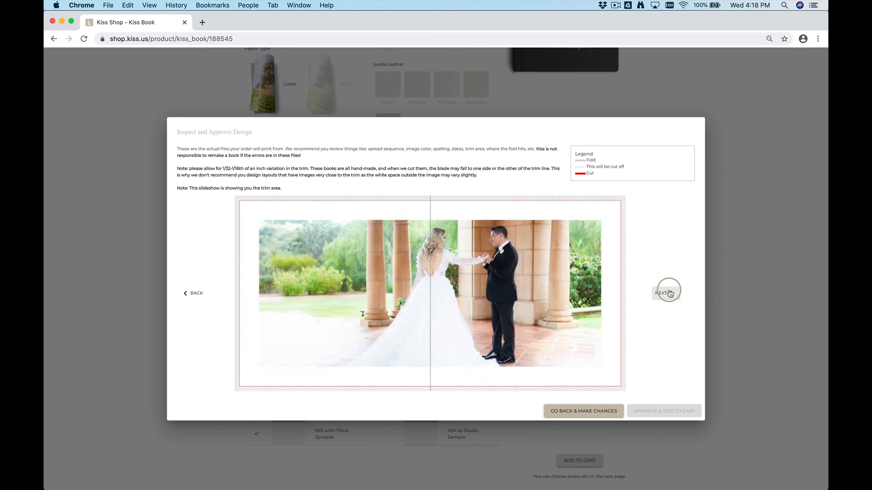
{"action": "left_click", "coordinate": [669, 293]}
{"action": "left_click", "coordinate": [670, 293]}
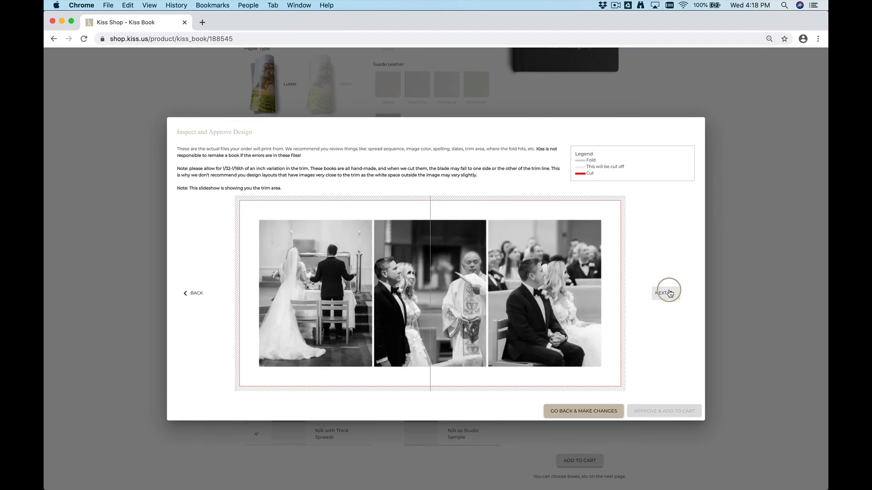
{"action": "left_click", "coordinate": [669, 293]}
{"action": "left_click", "coordinate": [669, 293]}
{"action": "left_click", "coordinate": [669, 292]}
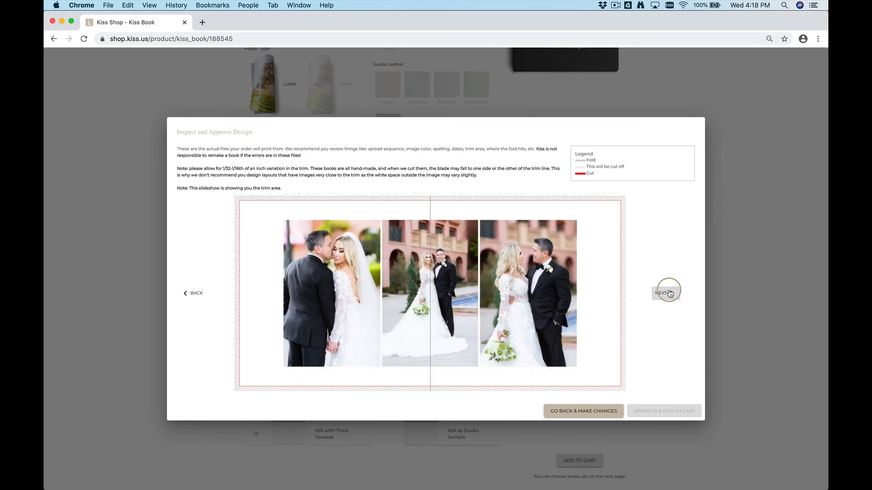
{"action": "left_click", "coordinate": [669, 293]}
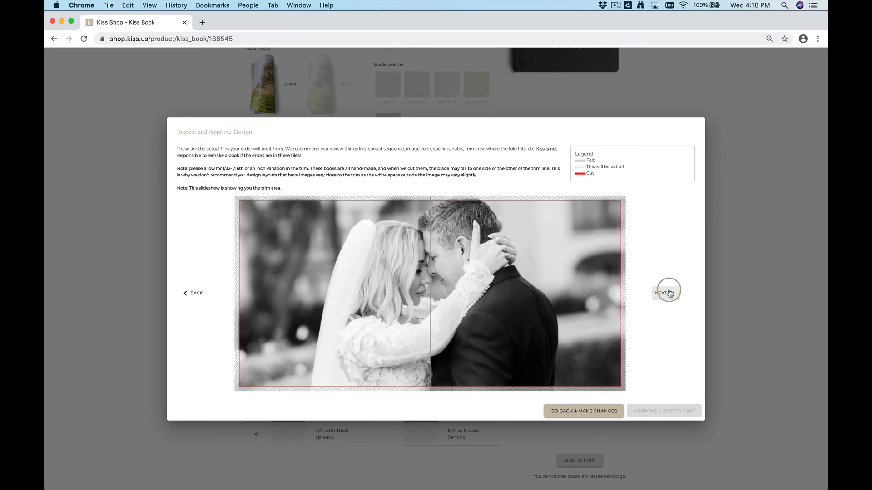
{"action": "left_click", "coordinate": [670, 293]}
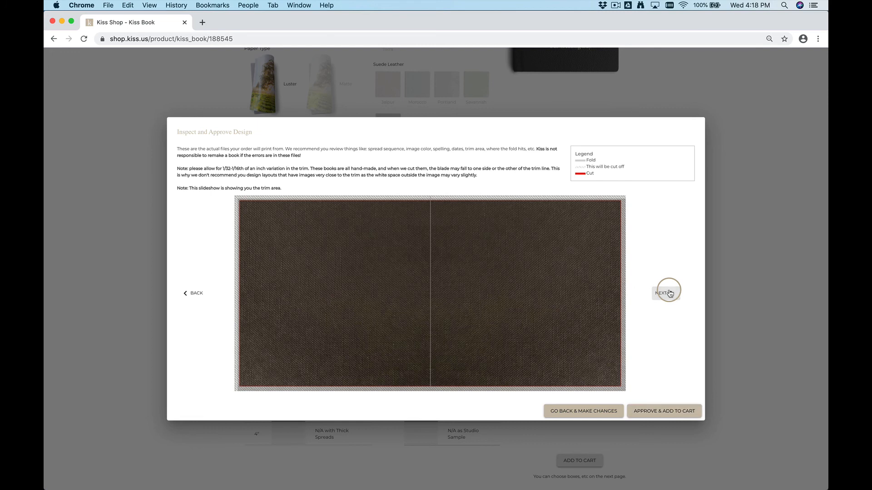
{"action": "left_click", "coordinate": [666, 411]}
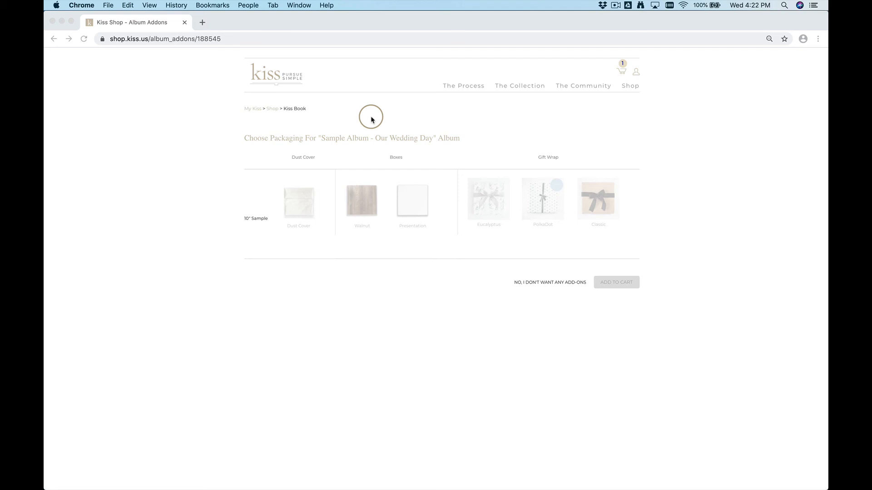
Step: Choose the Dust Cover packaging for the 10" sample album and add it to the cart
{"action": "left_click", "coordinate": [303, 196]}
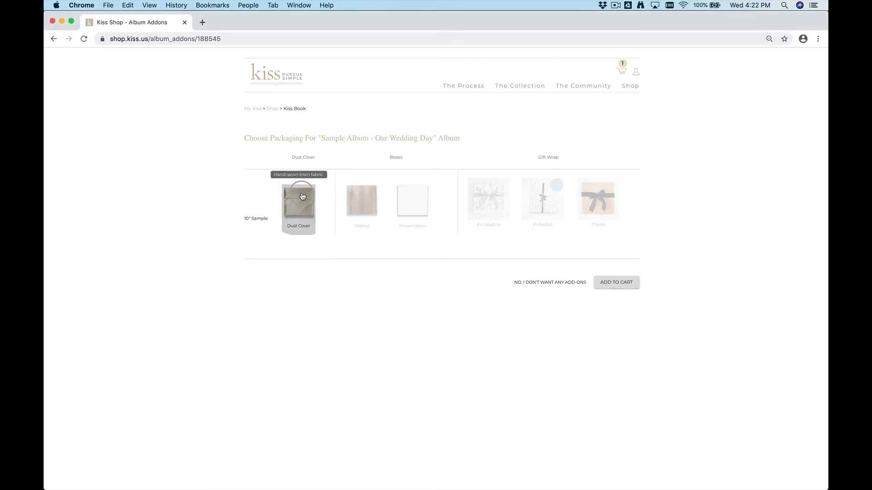
{"action": "left_click", "coordinate": [302, 197]}
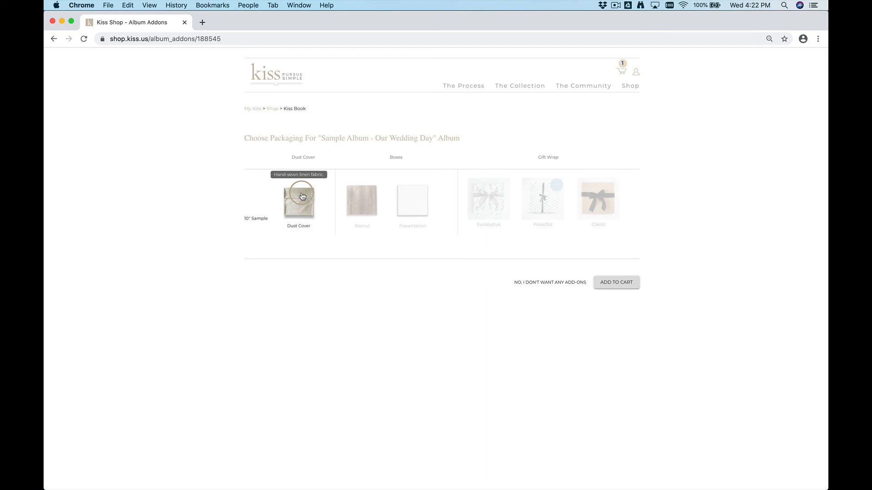
{"action": "left_click", "coordinate": [602, 285]}
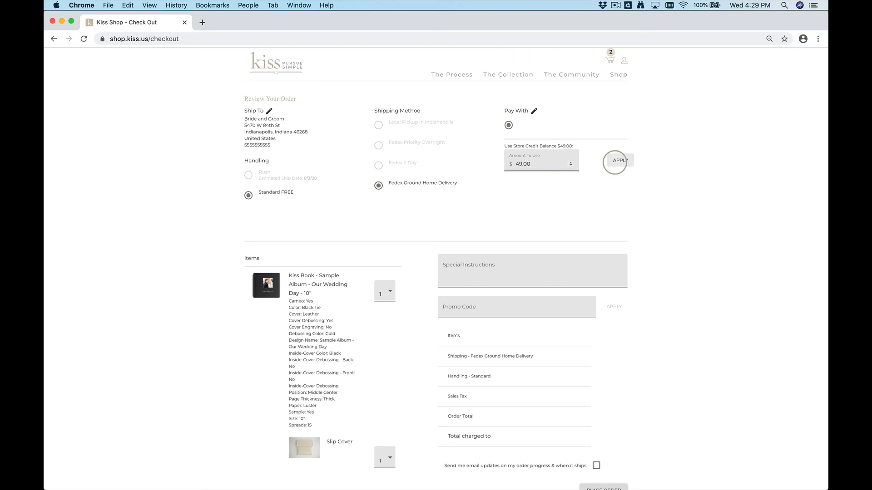
Step: Apply the $49.00 store credit at checkout and turn on email updates about the order's progress and shipping
{"action": "left_click", "coordinate": [615, 162]}
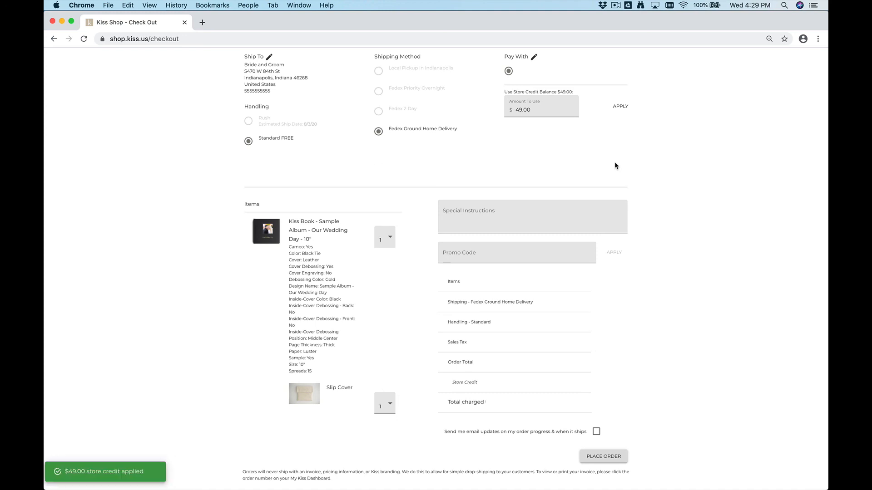
{"action": "left_click", "coordinate": [615, 162]}
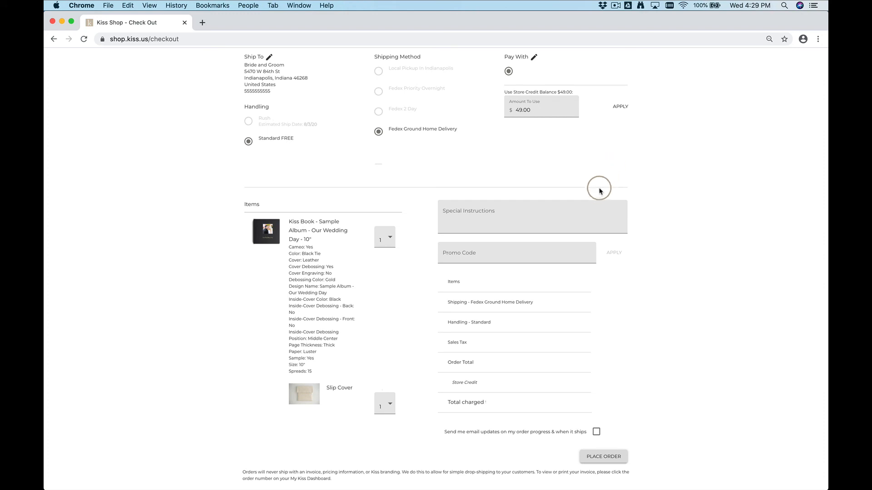
{"action": "left_click", "coordinate": [592, 202]}
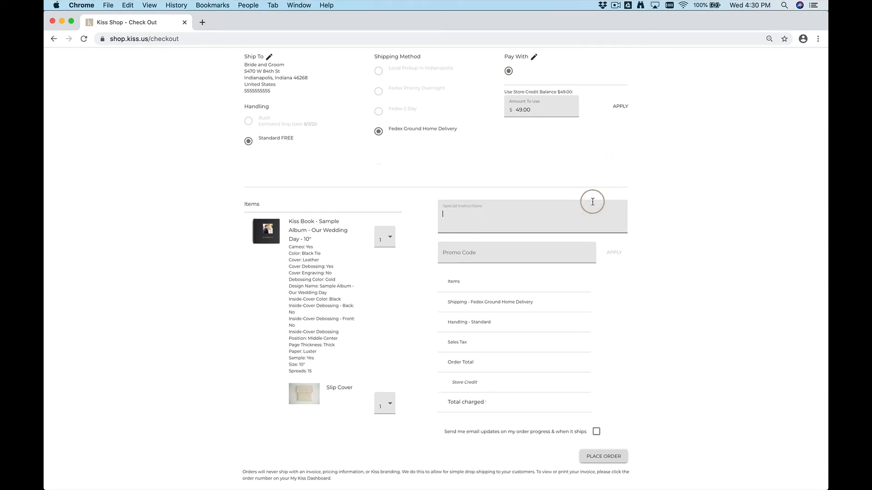
{"action": "left_click", "coordinate": [587, 248]}
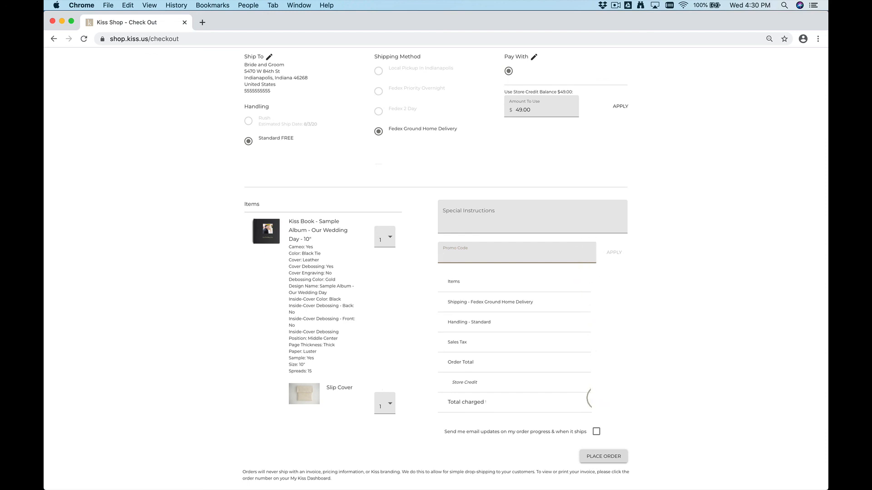
{"action": "left_click", "coordinate": [595, 430]}
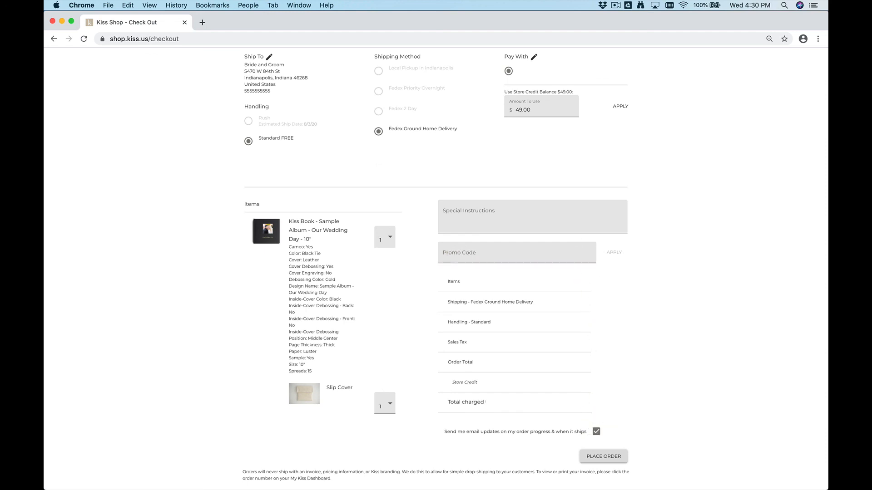
{"action": "left_click", "coordinate": [629, 426]}
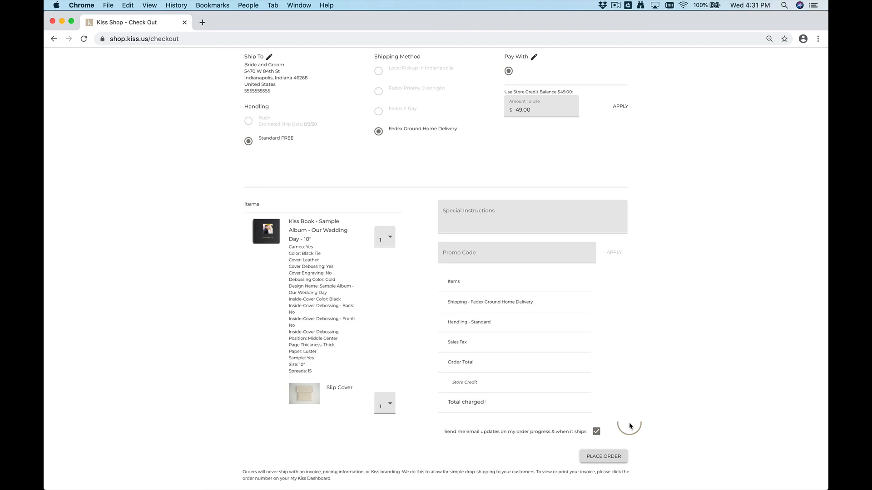